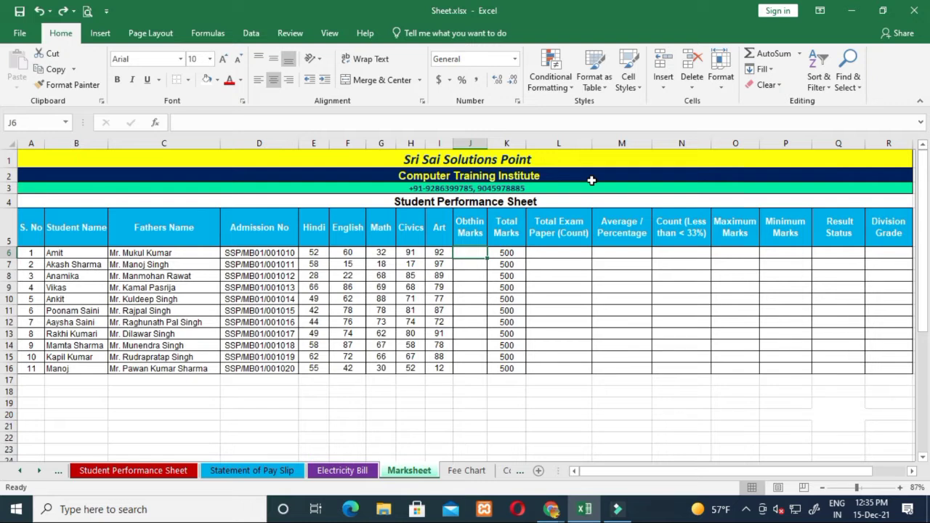
Enter =SUM(E6:I6) in J6 to total the first student's marks across the five subjects.
type("=")
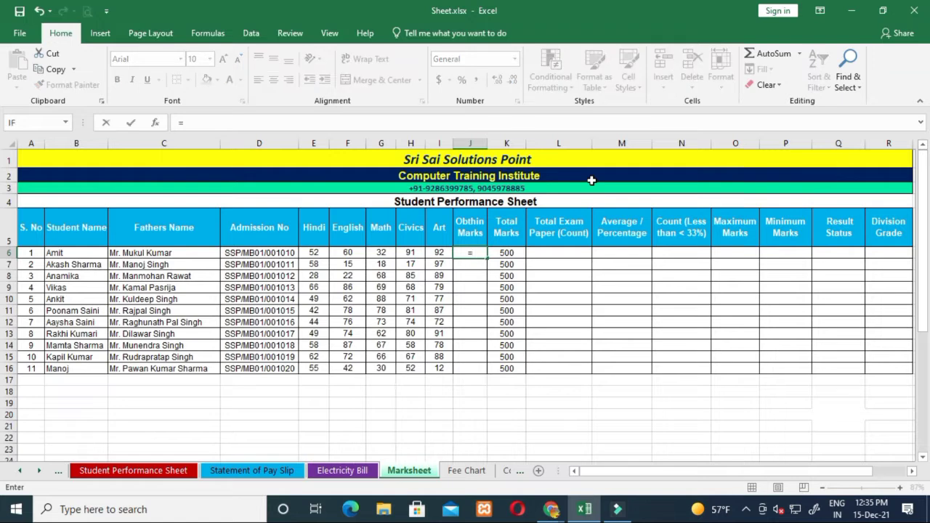
type("sum")
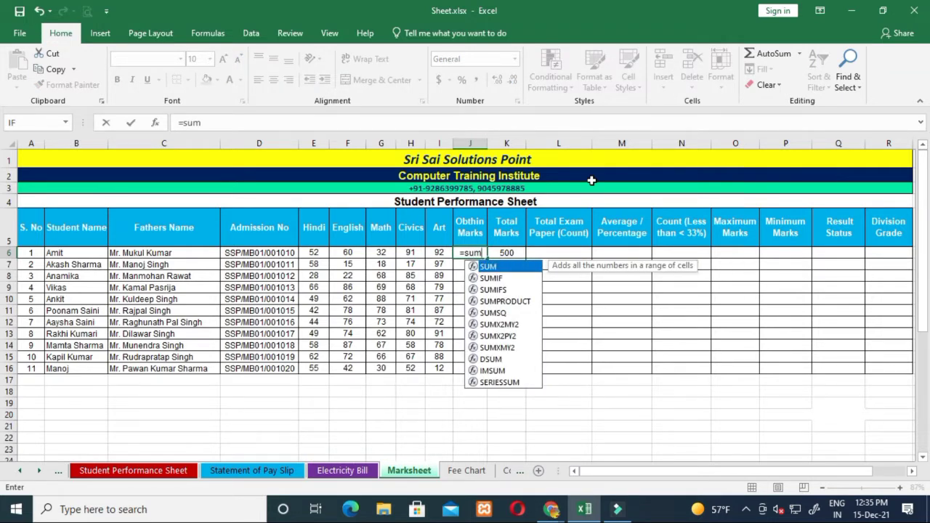
type("(")
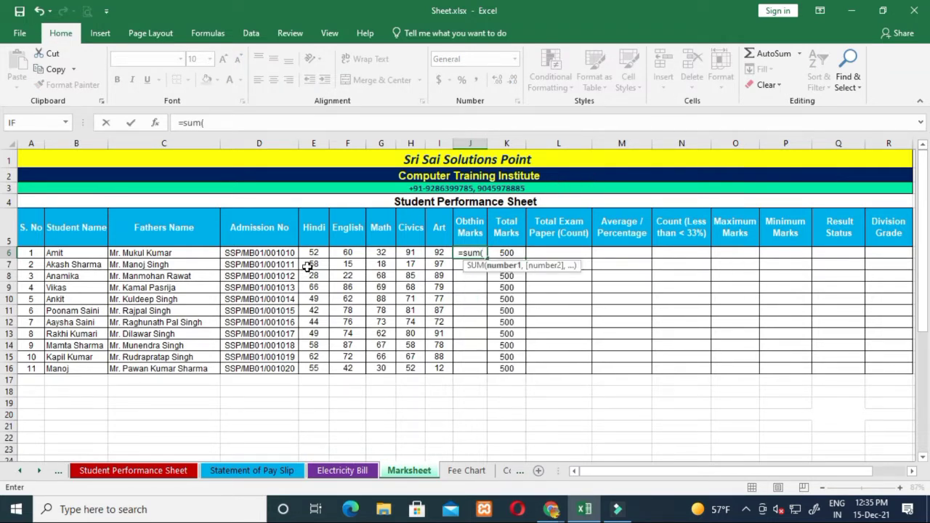
left_click_drag(313, 252, 436, 255)
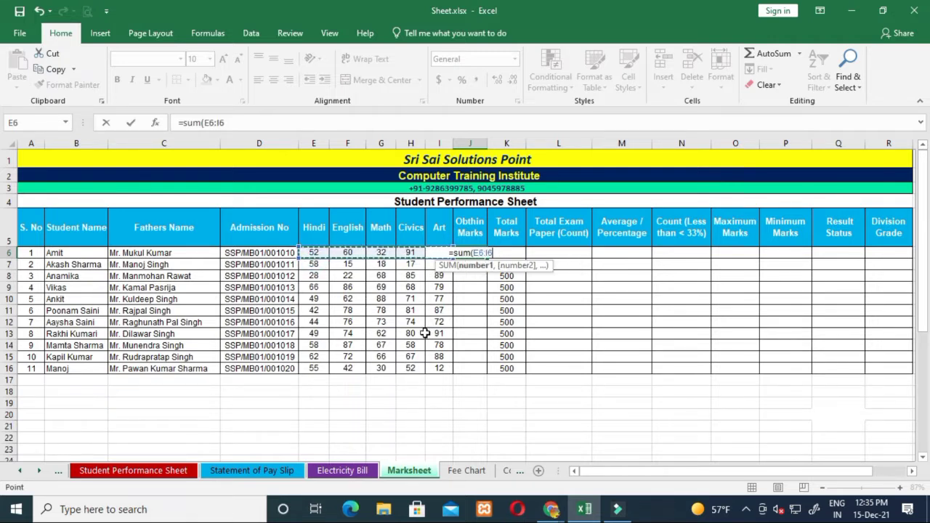
type(")")
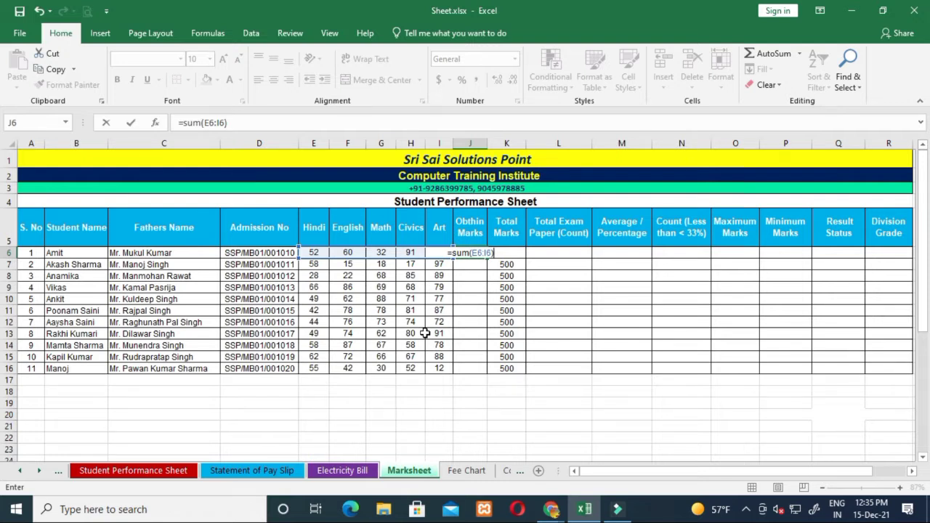
key("Return")
Clear the formula in J6 and total E6:I6 there with AutoSum instead.
key("Up")
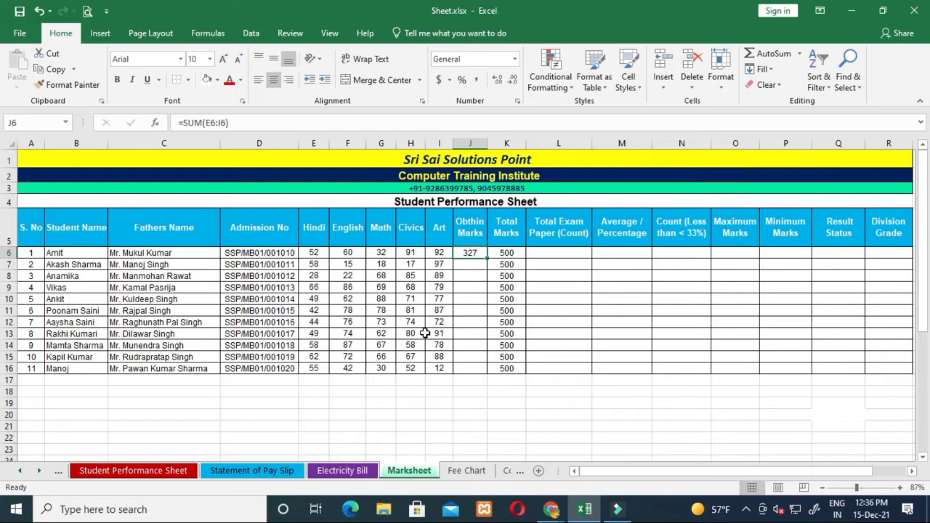
key("Delete")
key("alt+equal")
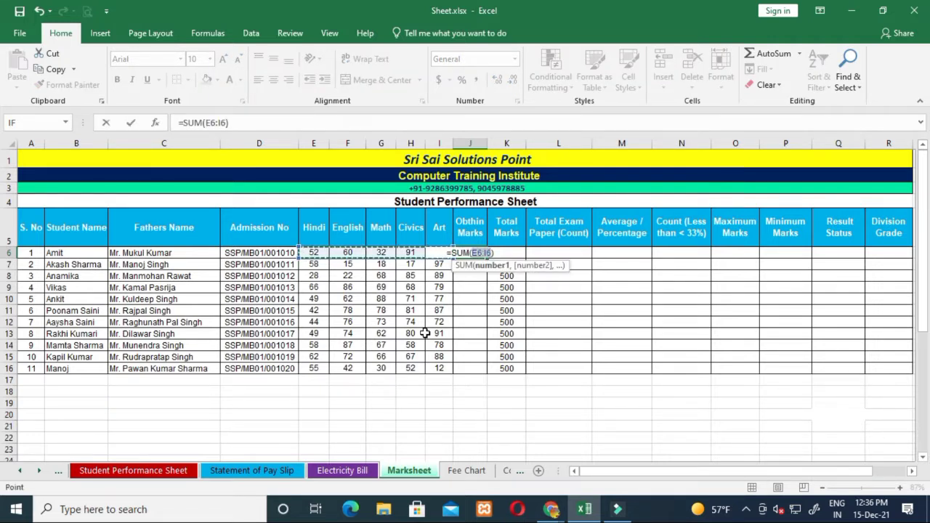
key("Return")
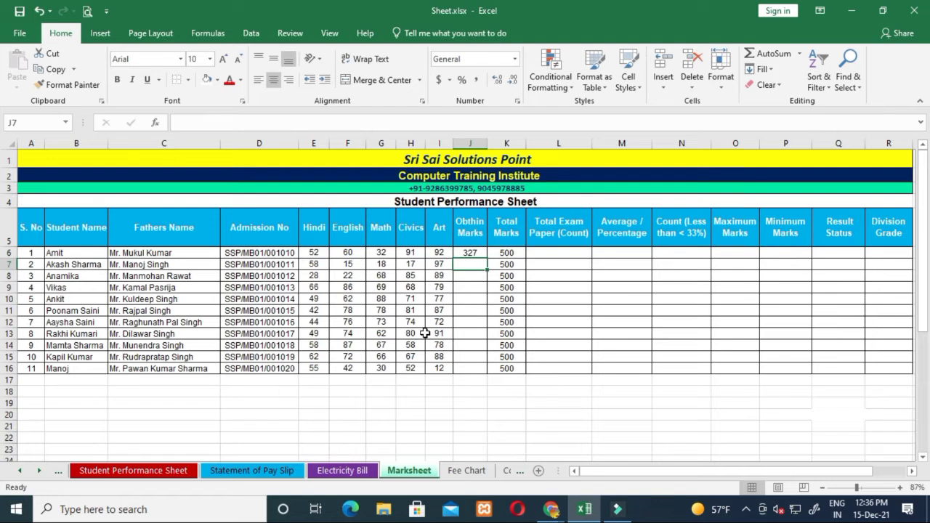
Delete the total in J6 once more and reinsert the AutoSum of E6:I6, keeping J6 selected.
key("Up")
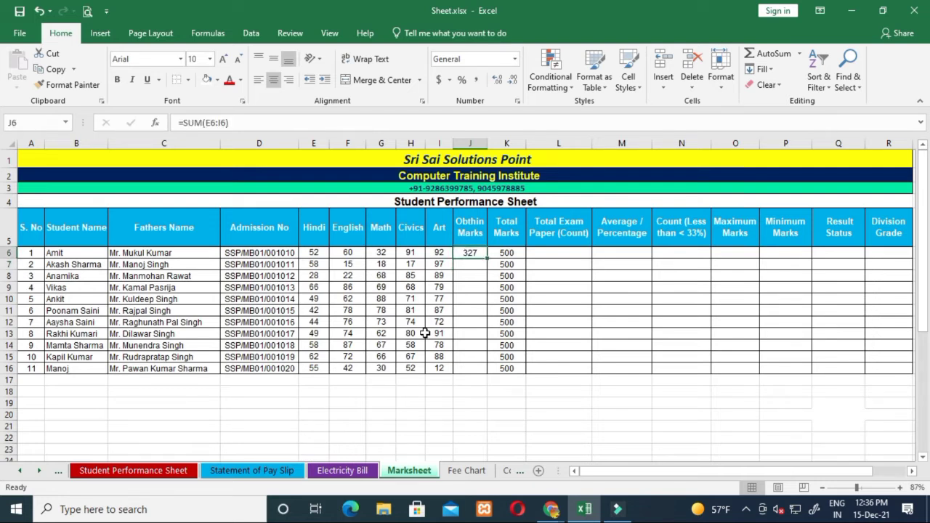
key("Delete")
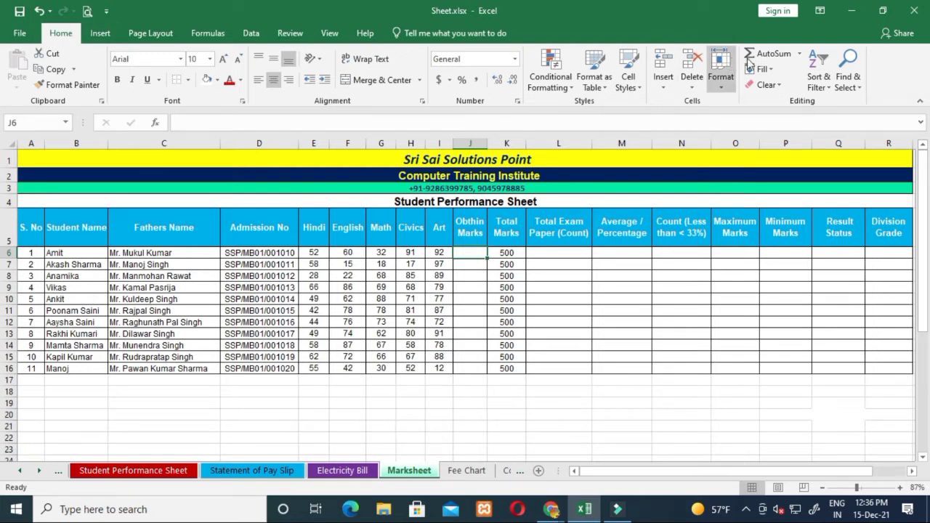
left_click(767, 54)
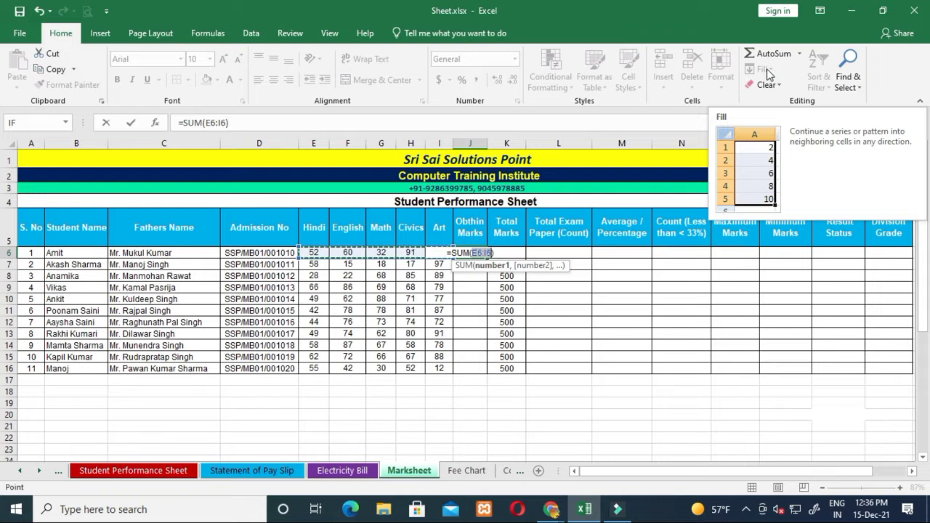
key("ctrl+Return")
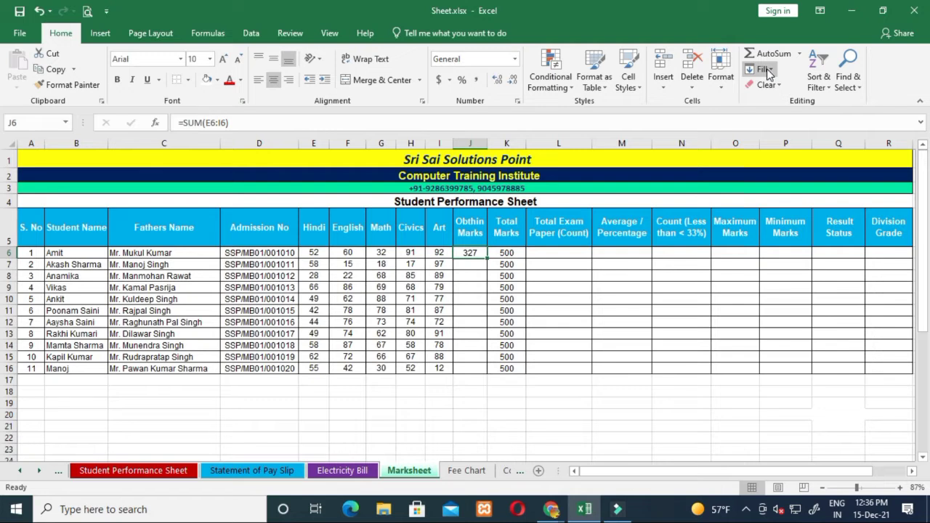
Enter =COUNT(E6:I6) in L6 to count the first student's exam papers.
key("Right")
key("Right")
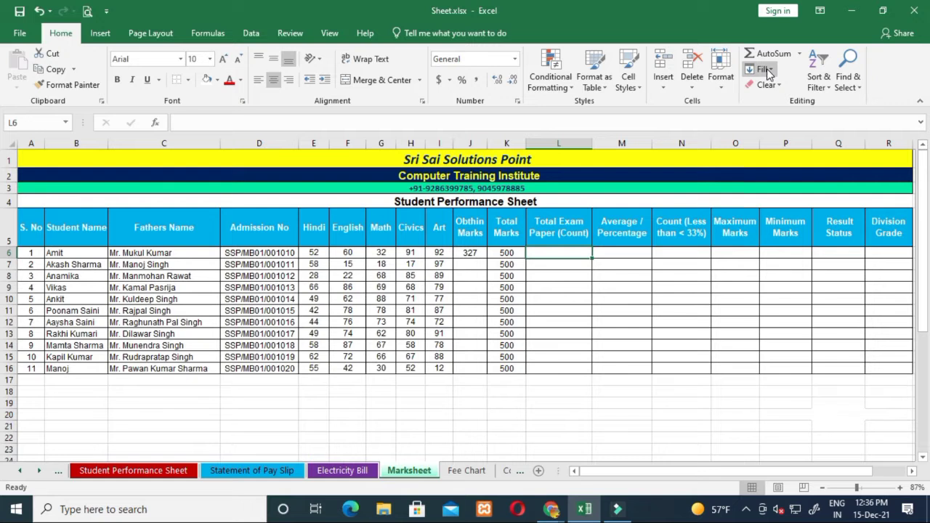
type("=ount")
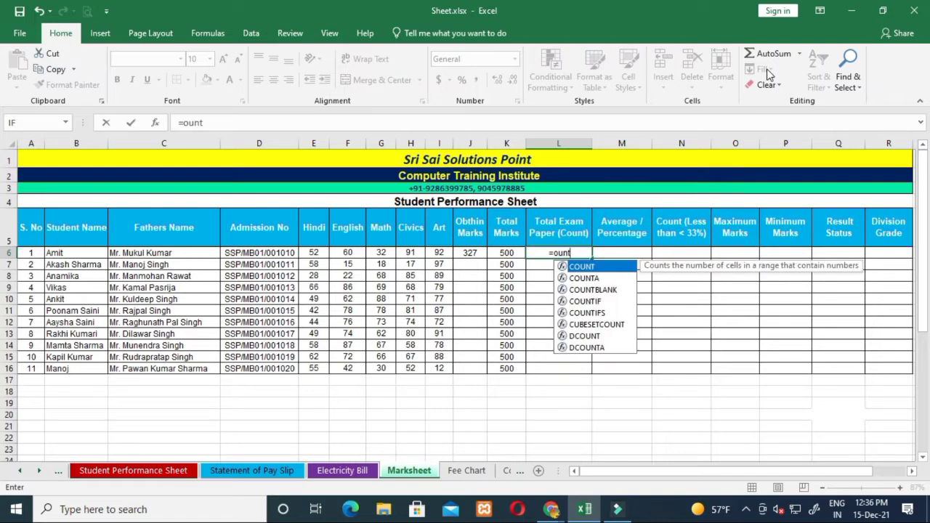
key("BackSpace")
key("BackSpace")
key("BackSpace")
key("BackSpace")
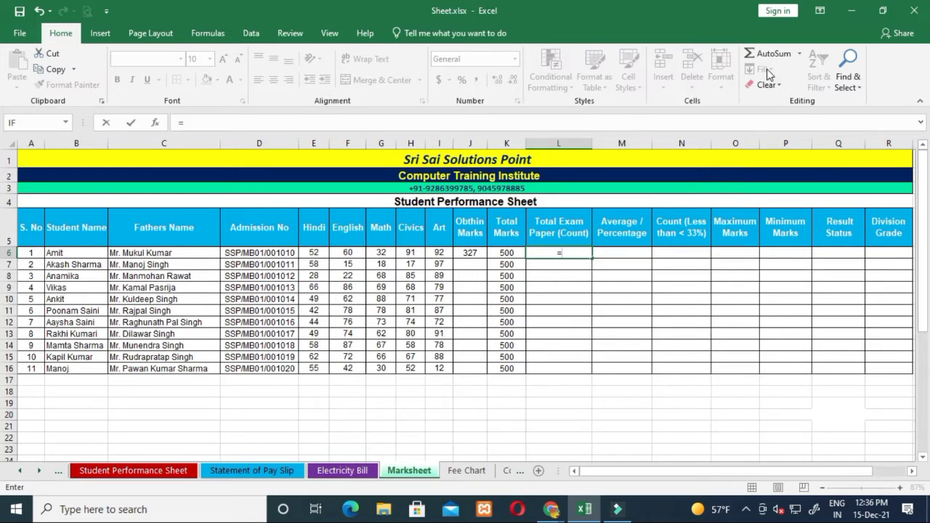
type("count")
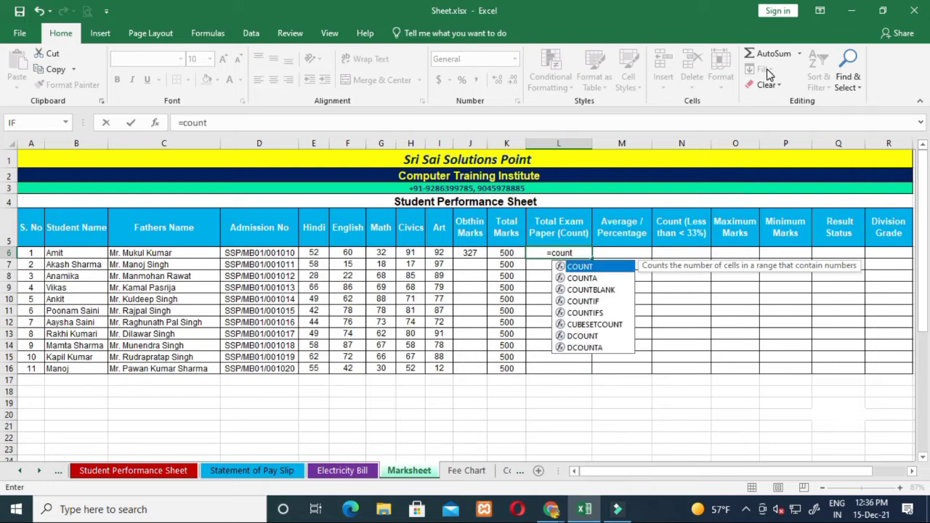
type("(")
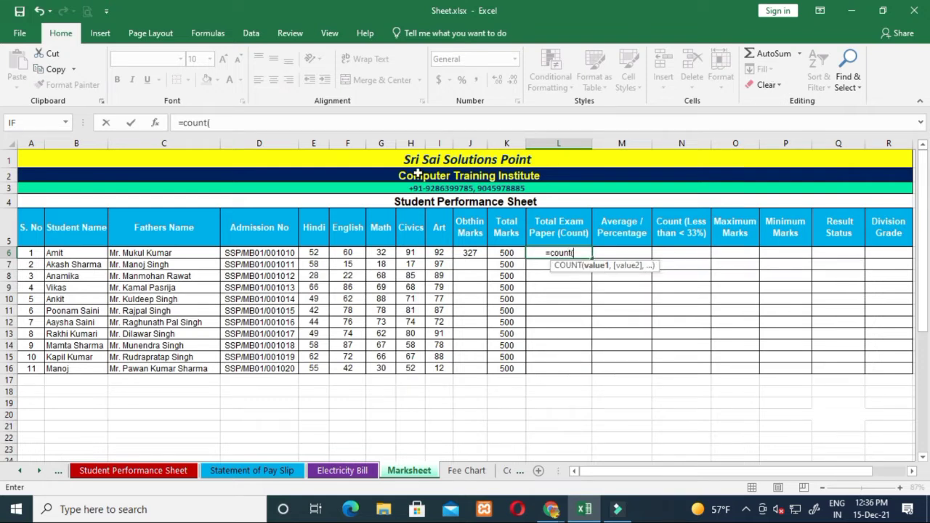
left_click_drag(314, 253, 439, 253)
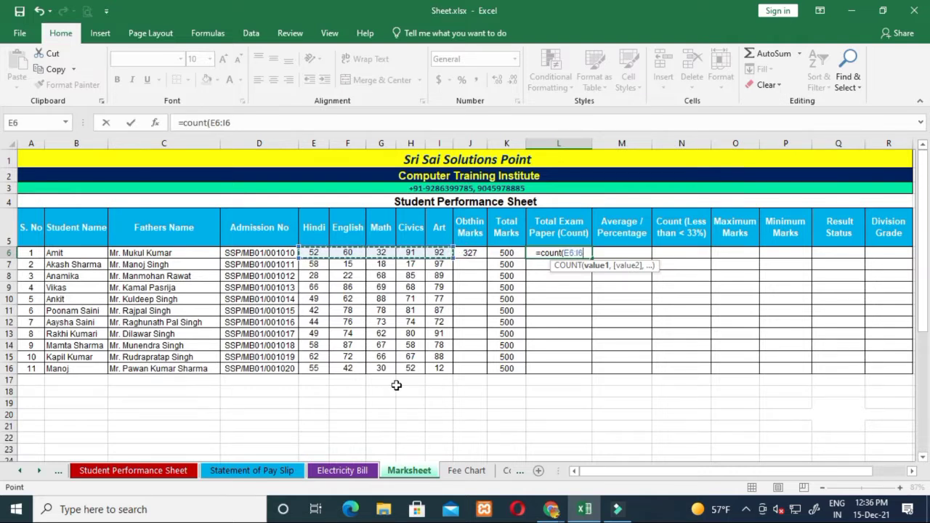
type(")")
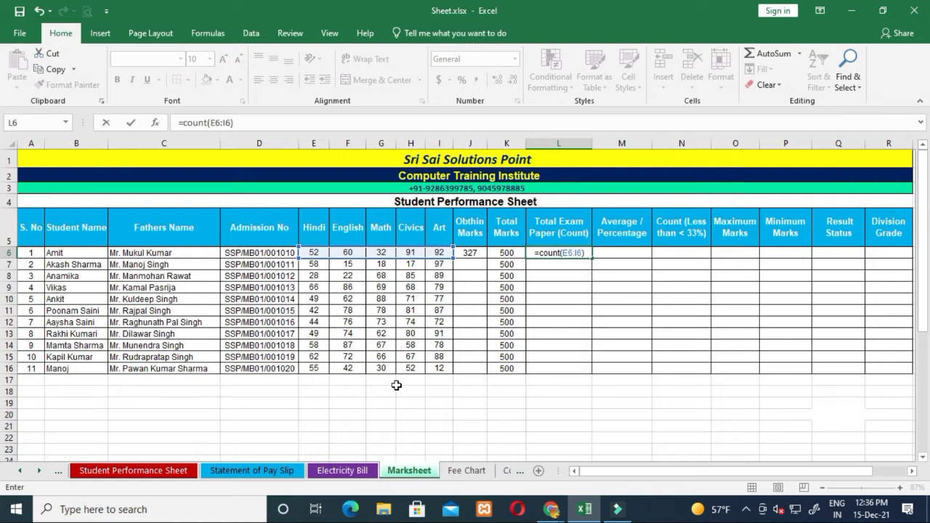
key("Return")
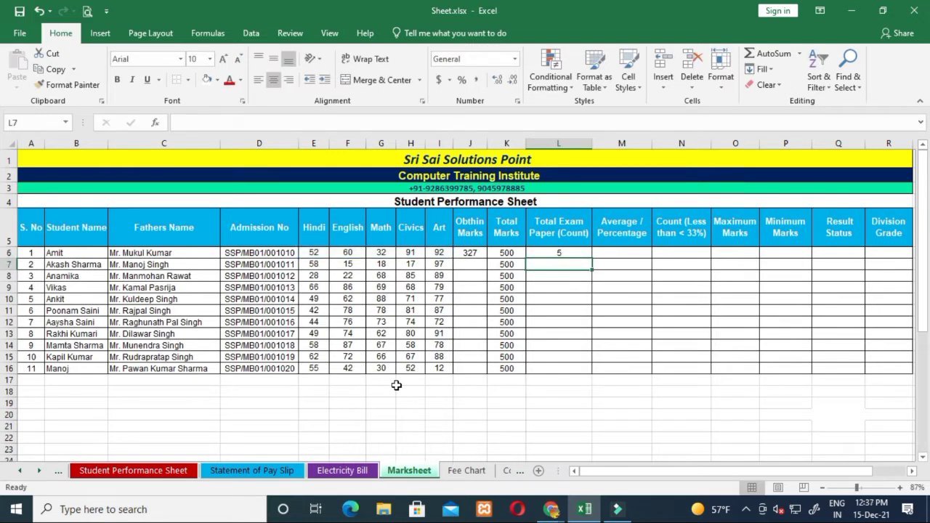
key("Up")
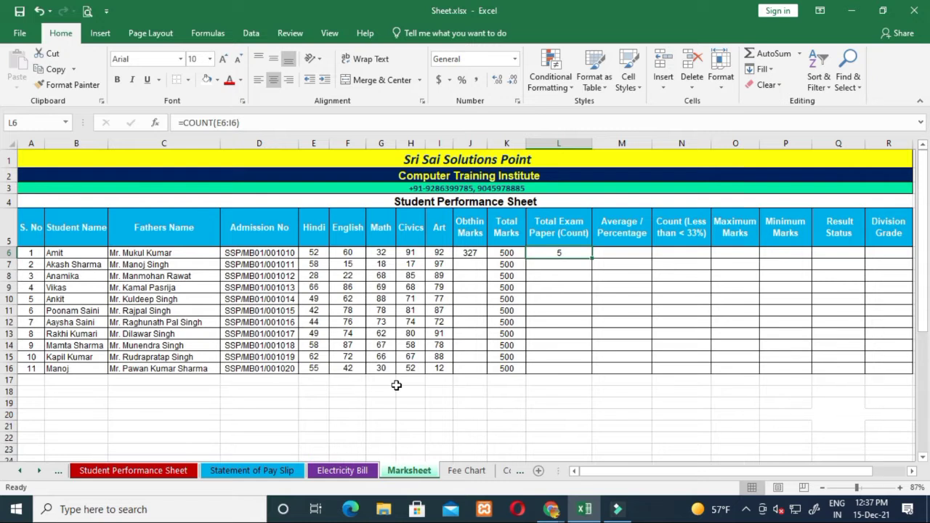
Test the count by replacing the first student's Math mark in G6 with Absent, and undo that entry.
left_click(381, 255)
type("Absent")
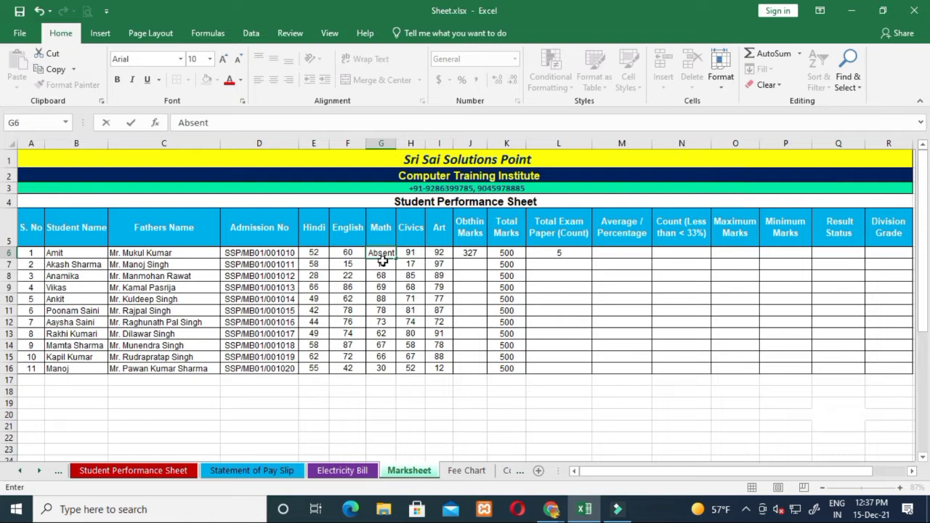
key("Return")
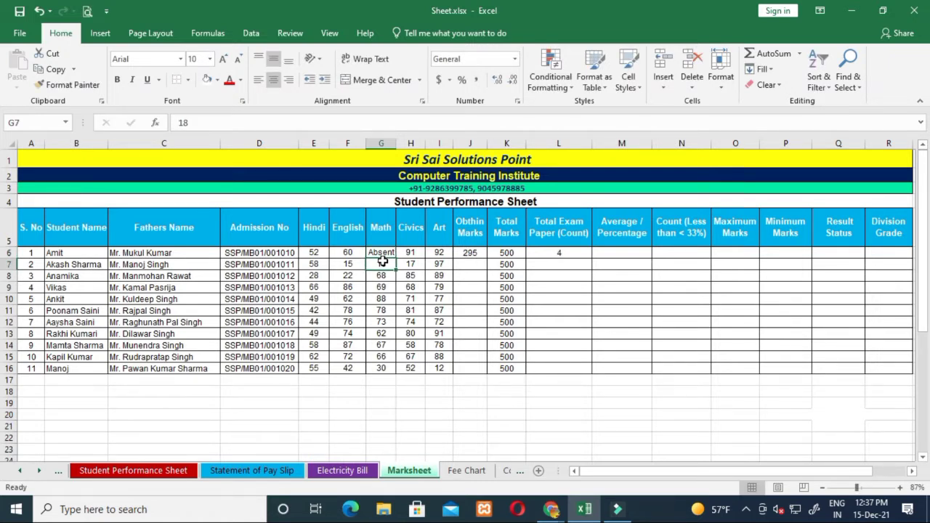
key("ctrl+z")
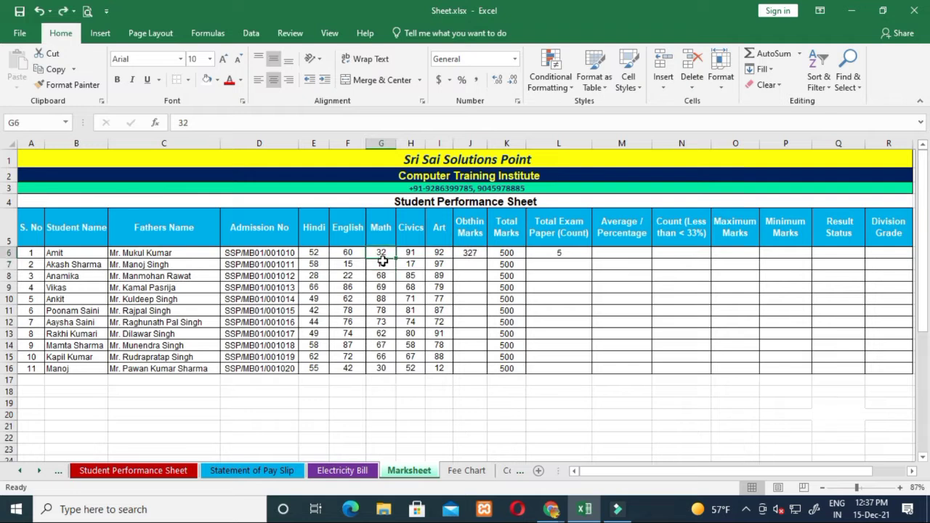
Enter =AVERAGE(E6:I6) in M6 to calculate the first student's average mark.
key("Right")
key("Right")
key("Right")
key("Right")
key("Right")
key("Right")
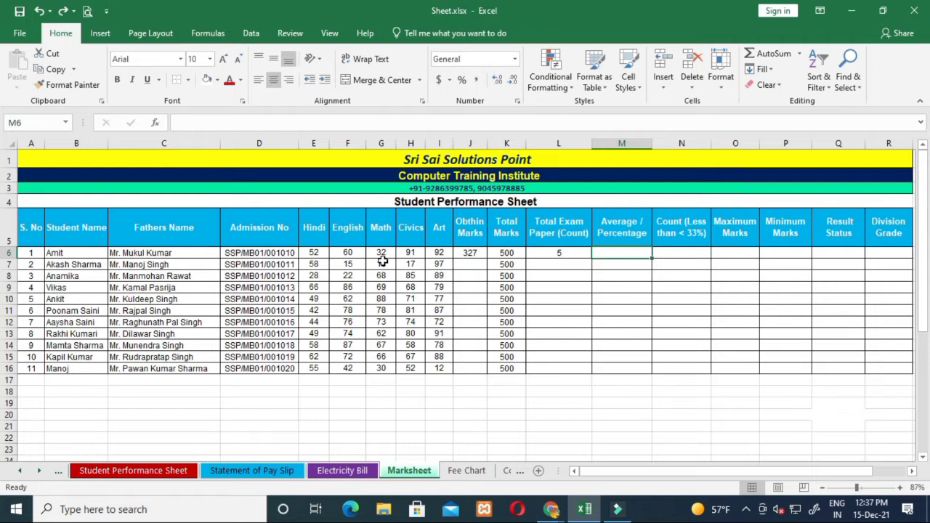
type("=")
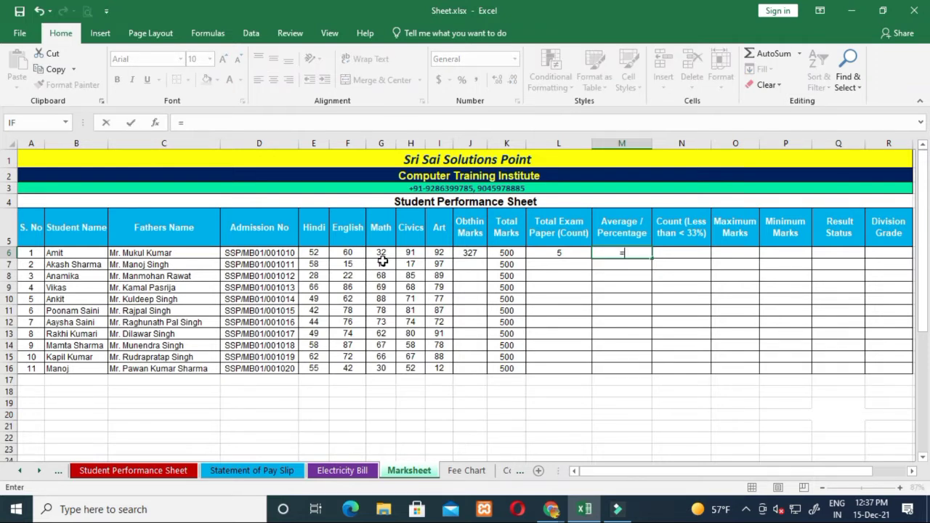
type("average")
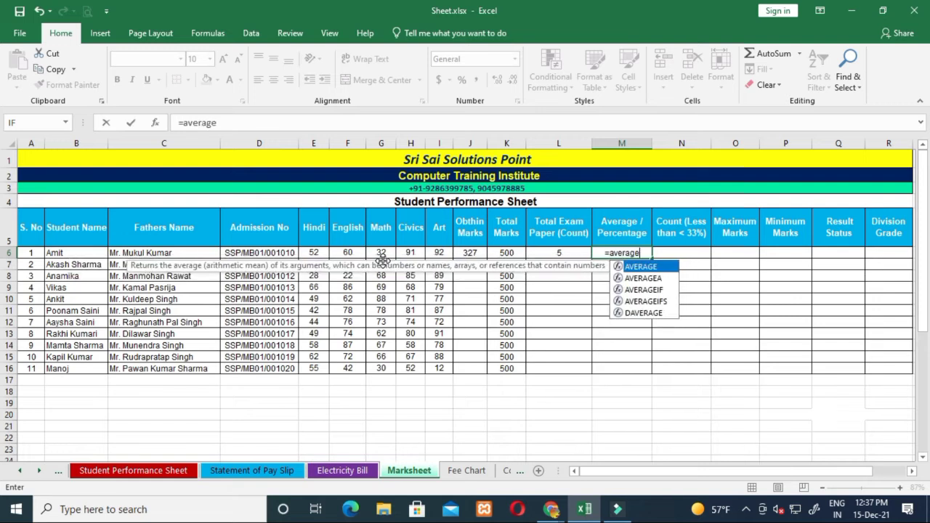
type("(")
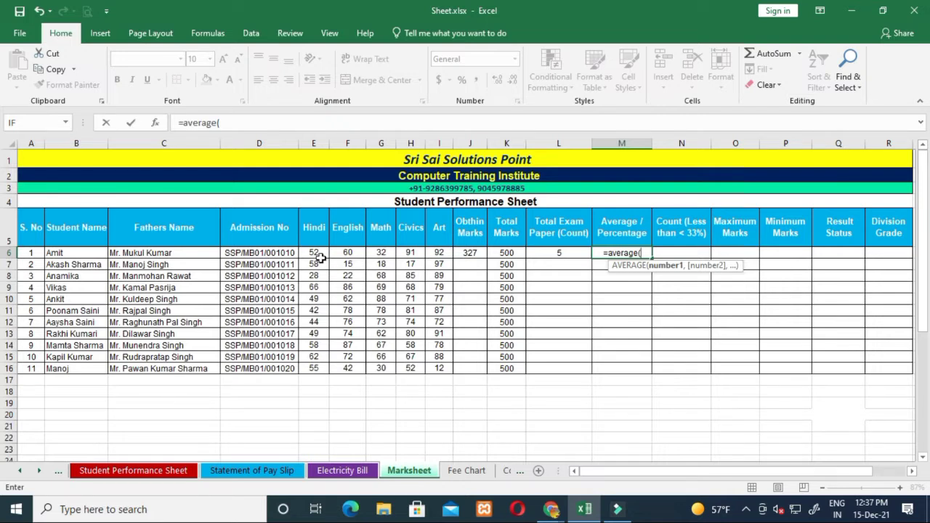
left_click_drag(317, 254, 424, 263)
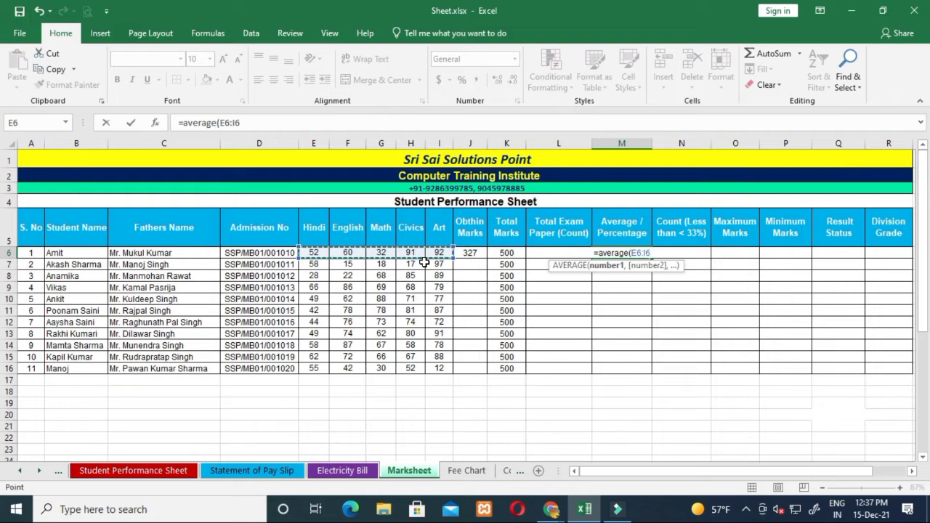
type(")")
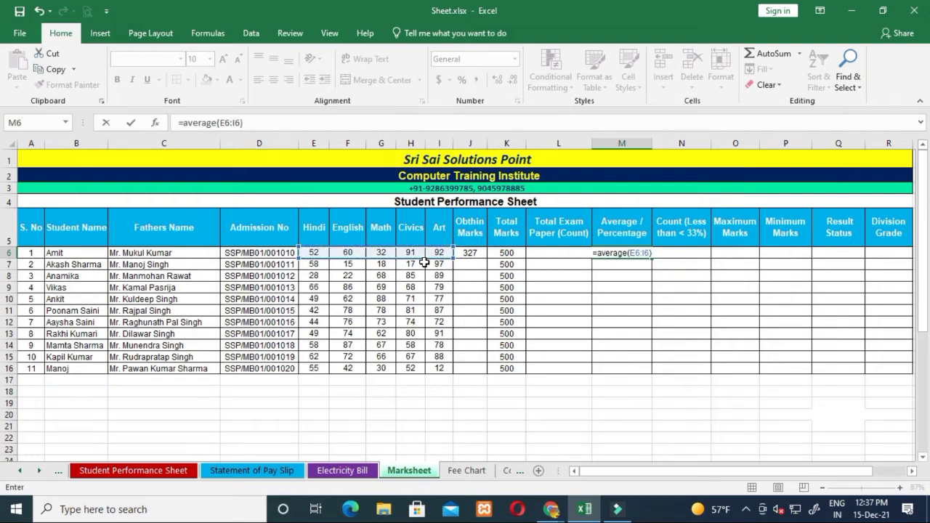
key("Return")
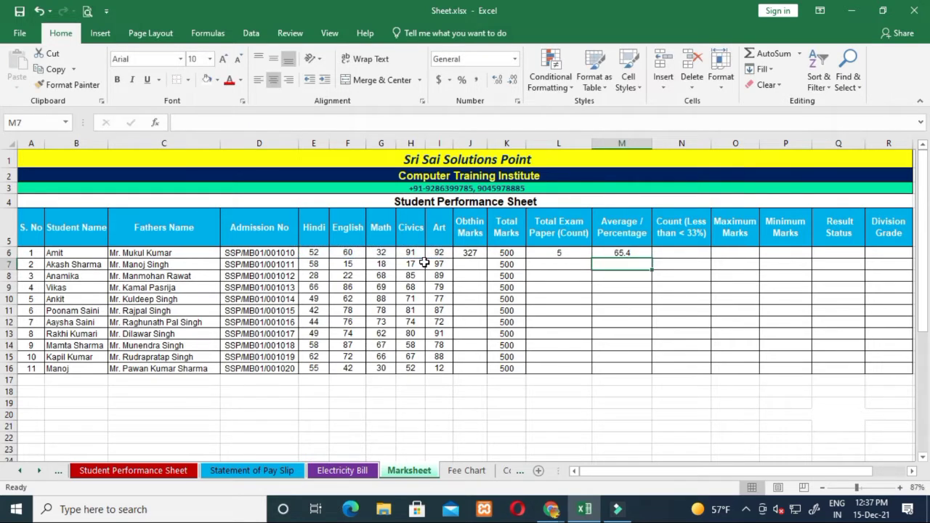
Replace the first student's average formula in M6 with the percentage formula =J6*100/K6.
key("Up")
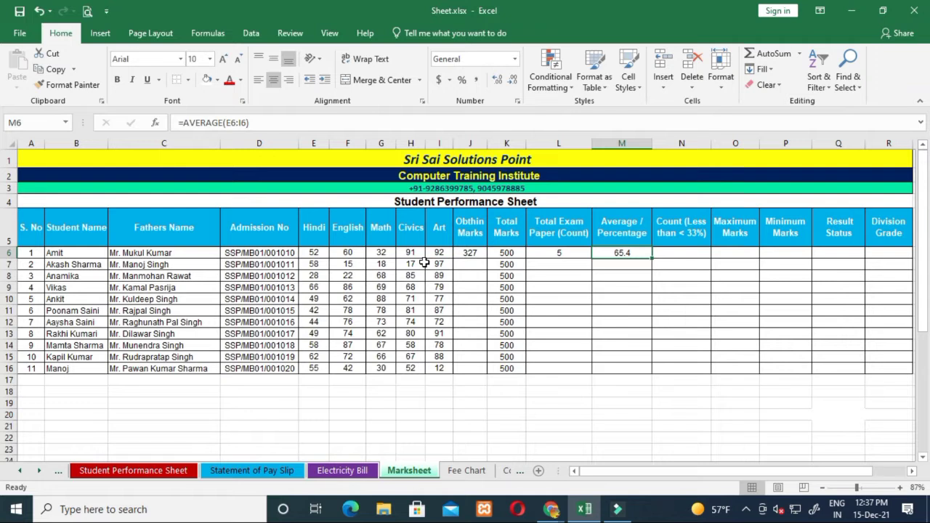
key("Delete")
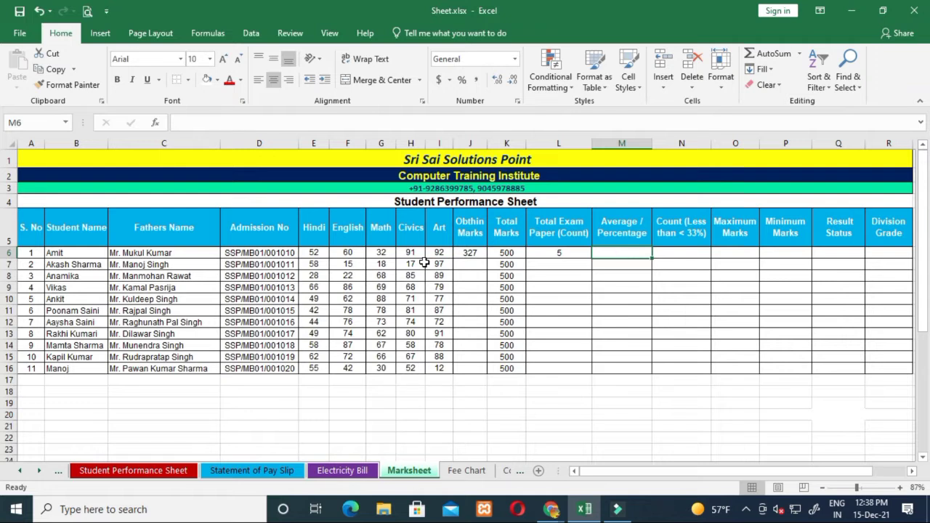
type("=")
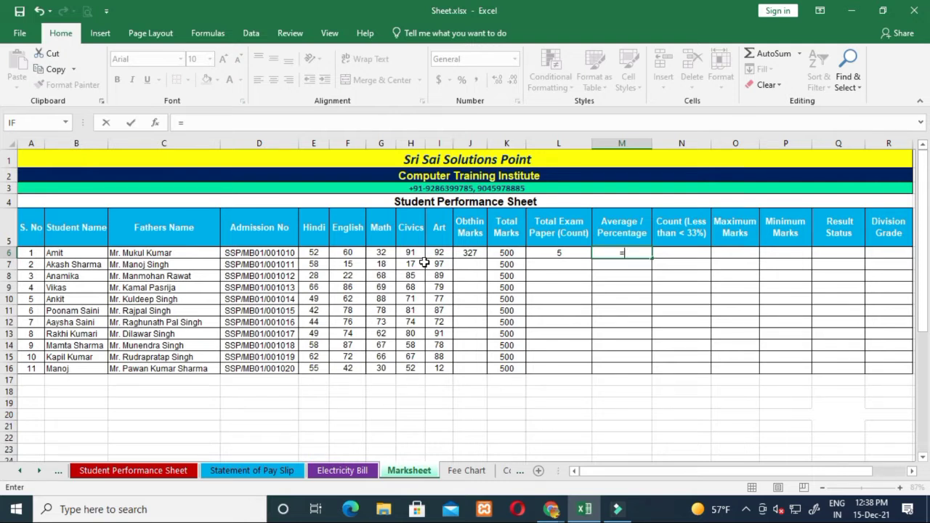
left_click(472, 255)
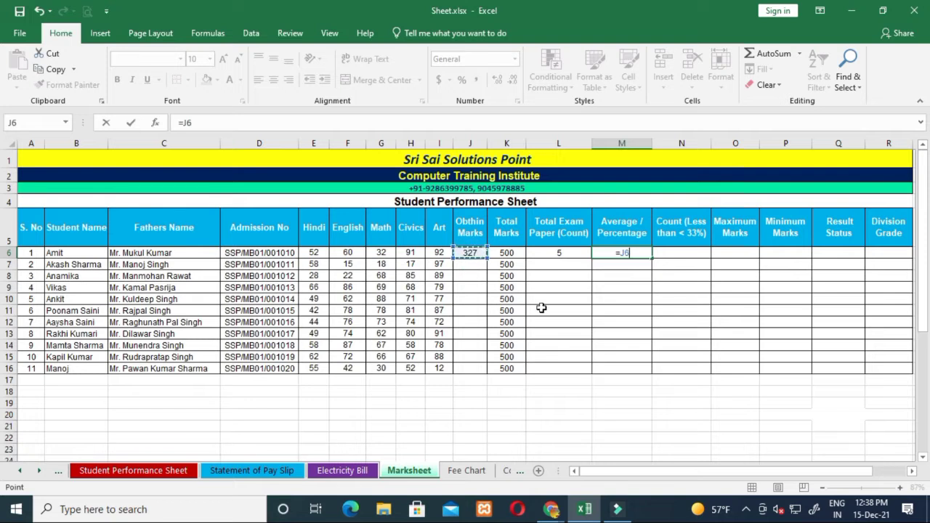
type("*100/")
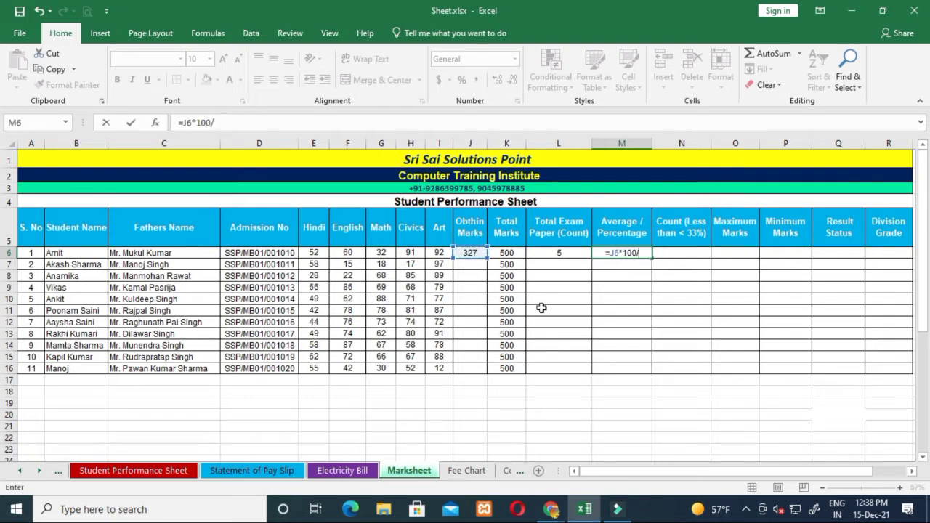
left_click(507, 254)
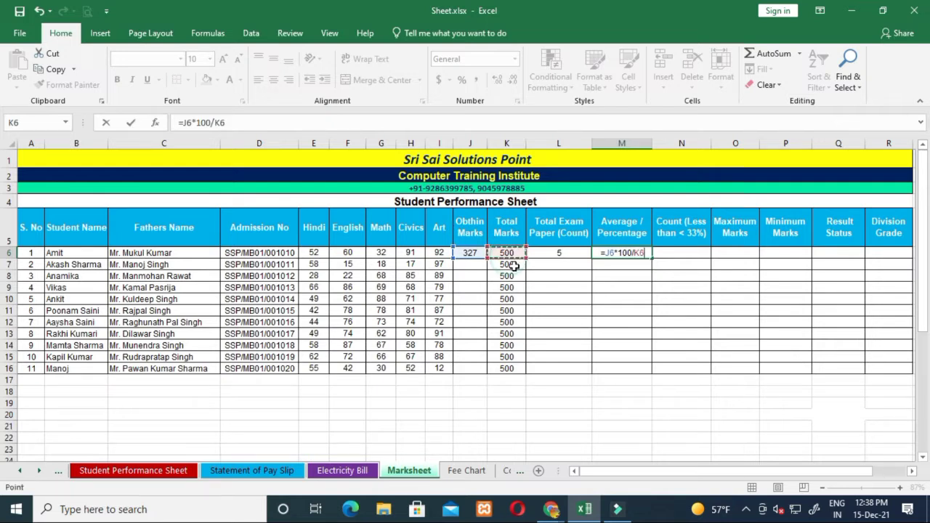
key("Return")
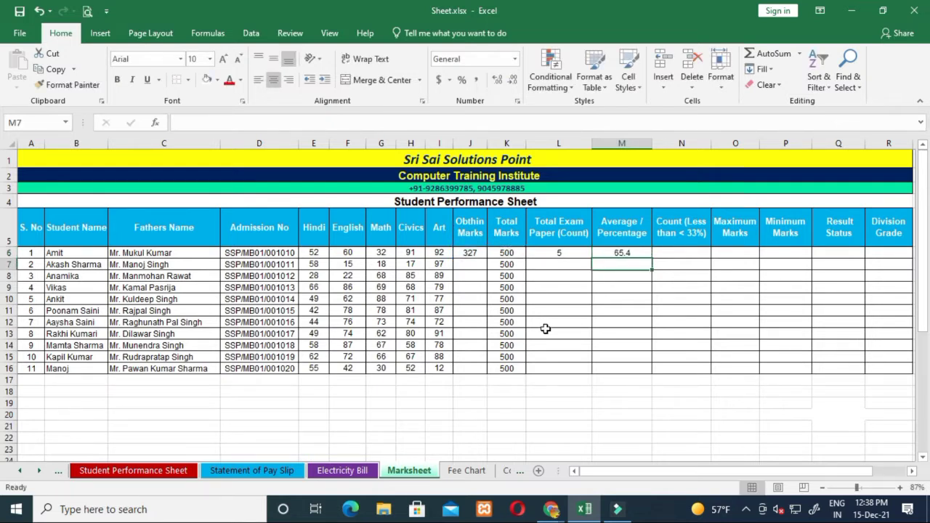
Insert a COUNTIF function in N6 with range E6:I6 and criteria <33 to count the first student's marks below 33.
key("Up")
key("Right")
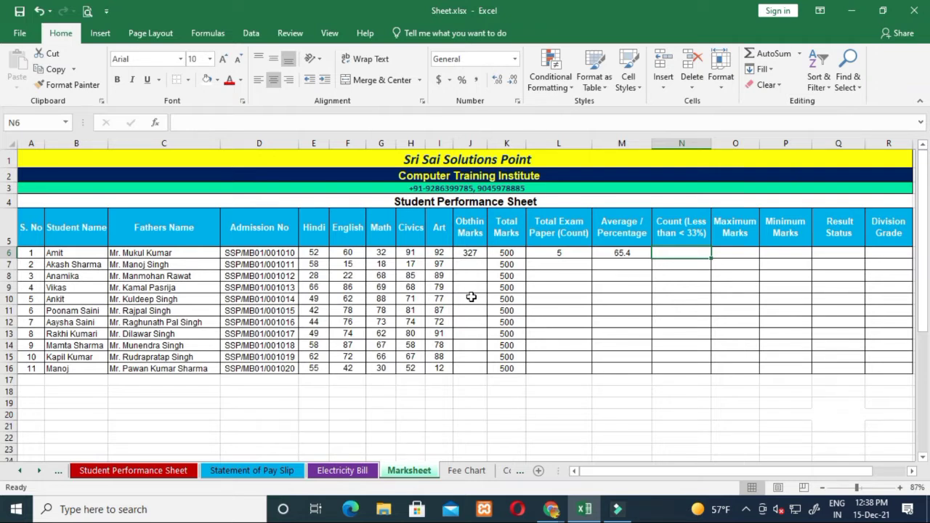
left_click(155, 122)
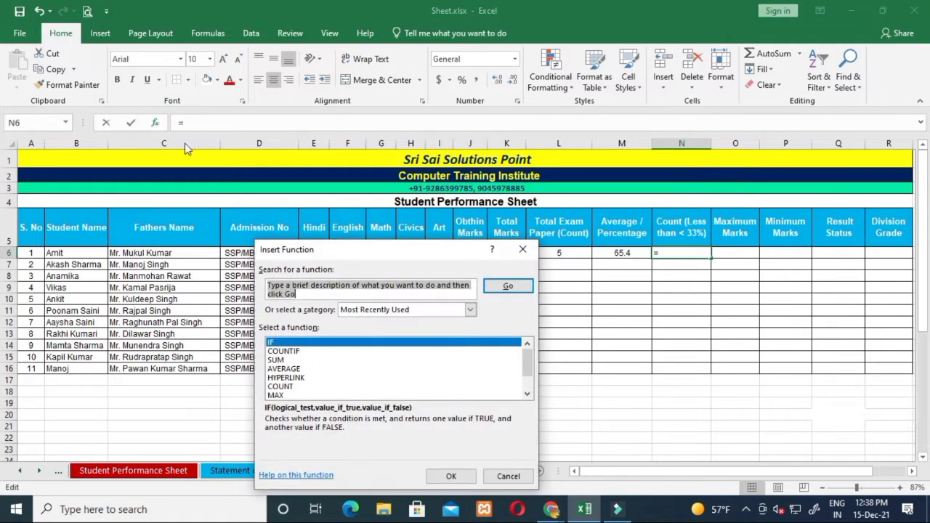
left_click(302, 351)
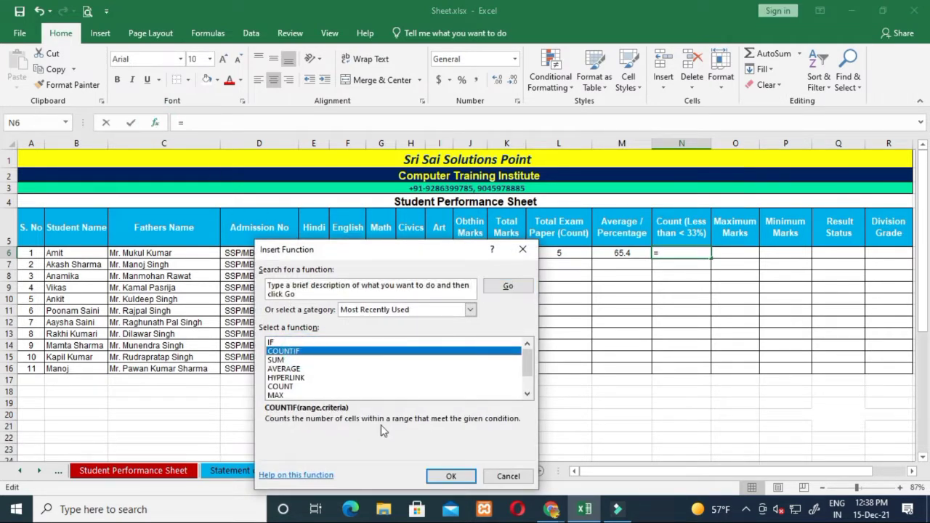
left_click(455, 476)
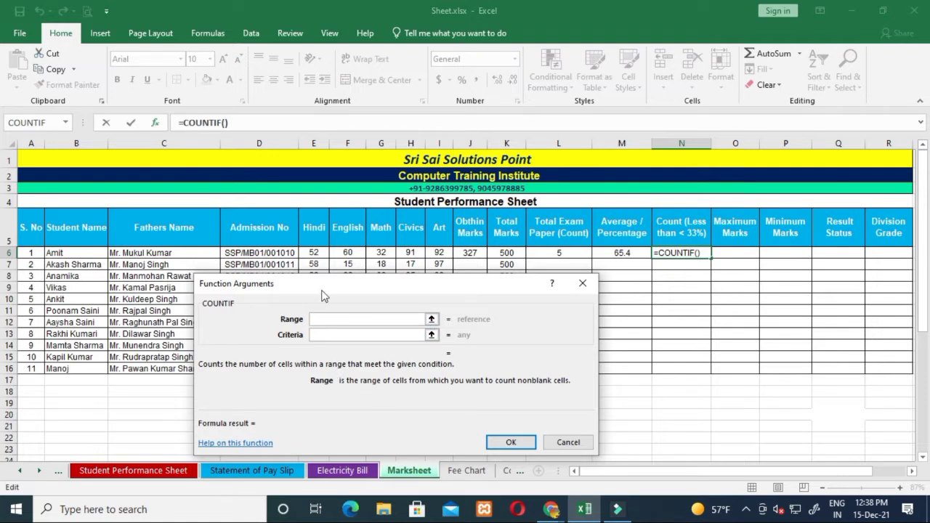
left_click_drag(327, 282, 327, 299)
left_click_drag(314, 253, 435, 254)
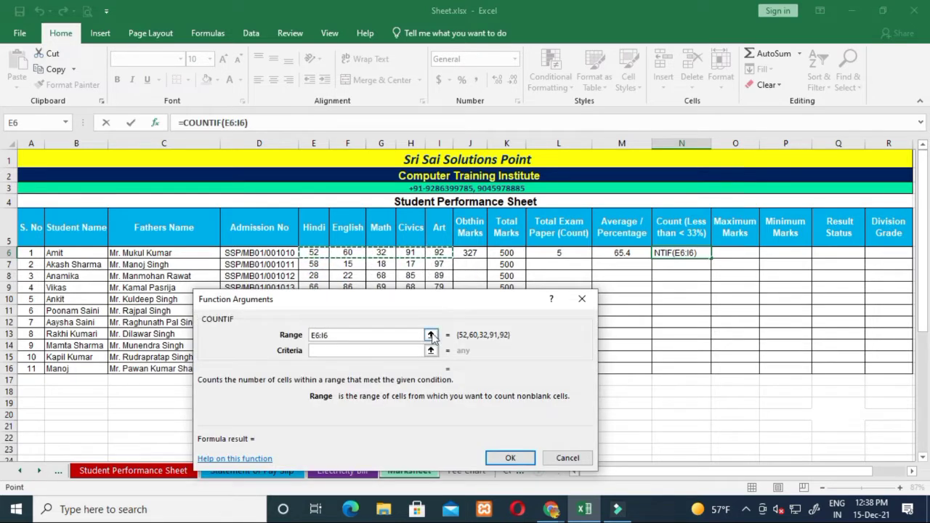
left_click(354, 350)
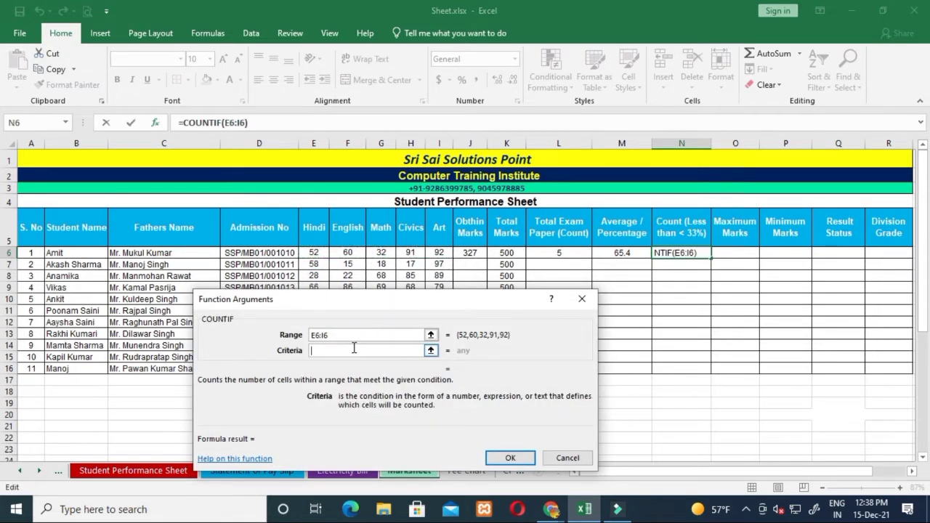
type("<33")
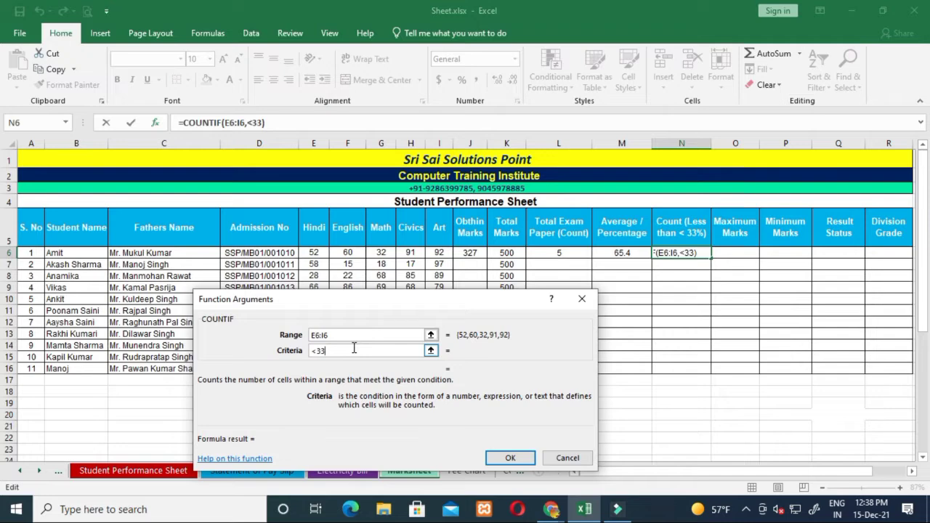
left_click(510, 456)
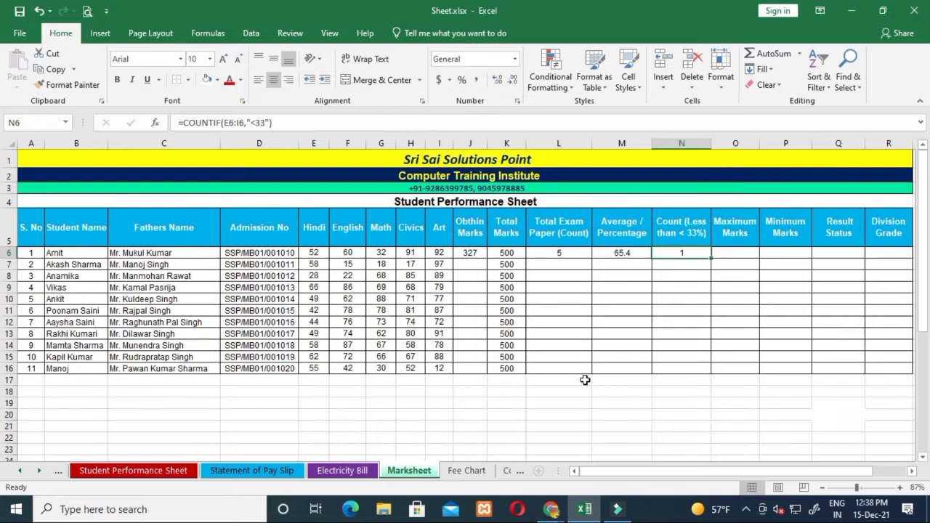
left_click(380, 252)
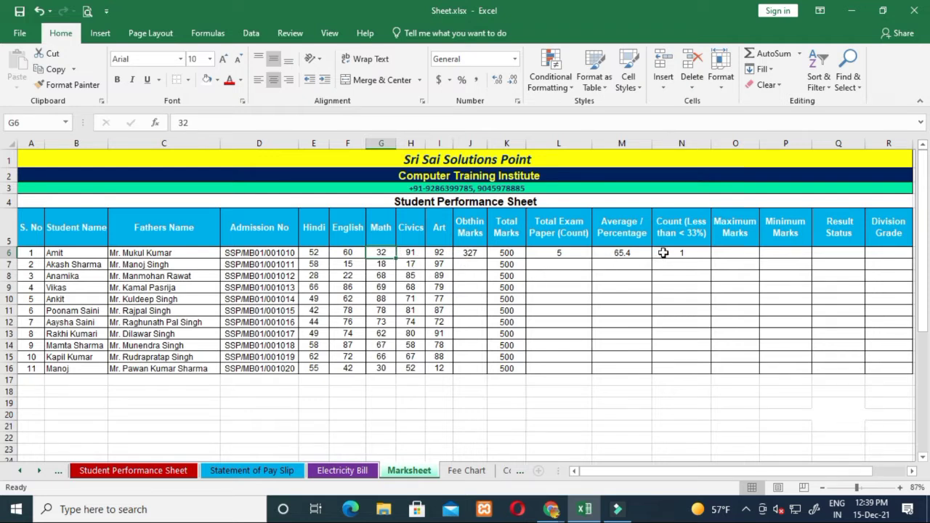
left_click(705, 263)
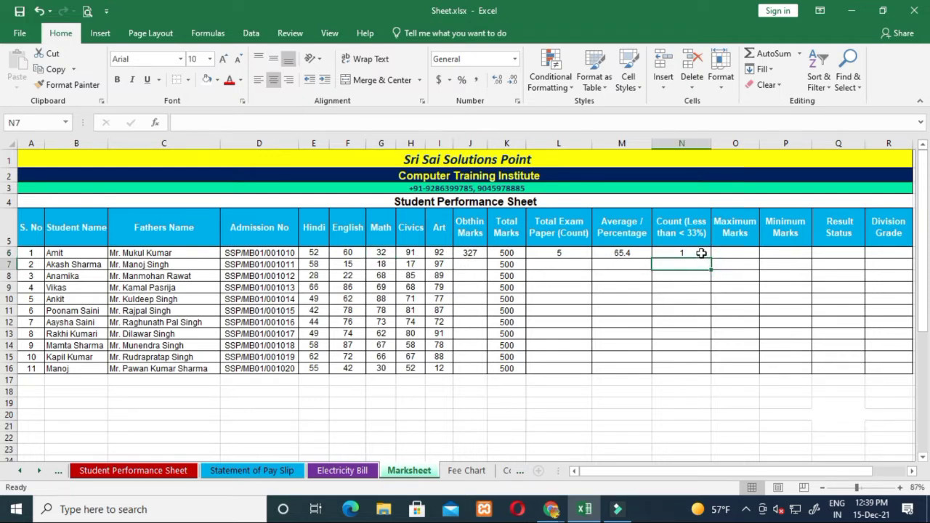
left_click(701, 254)
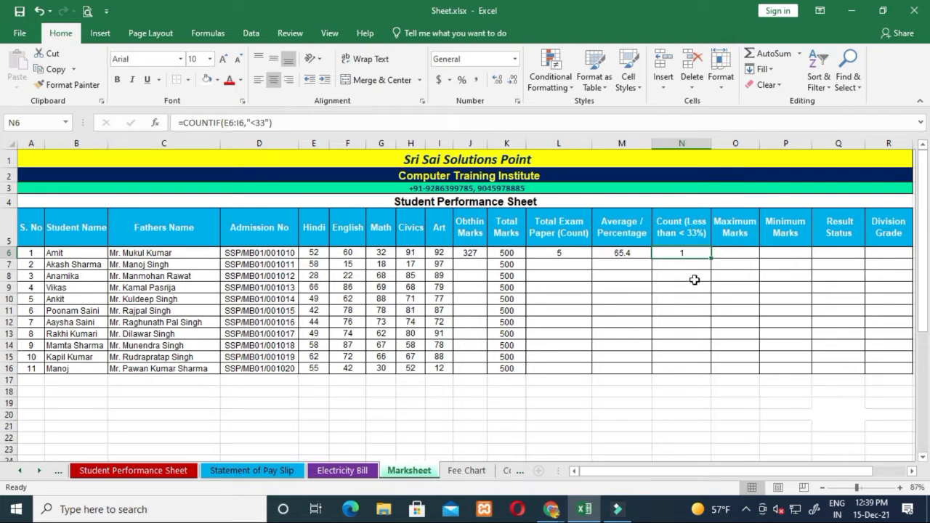
Enter =MAX(E6:I6) in O6 to find the first student's maximum marks.
left_click(731, 256)
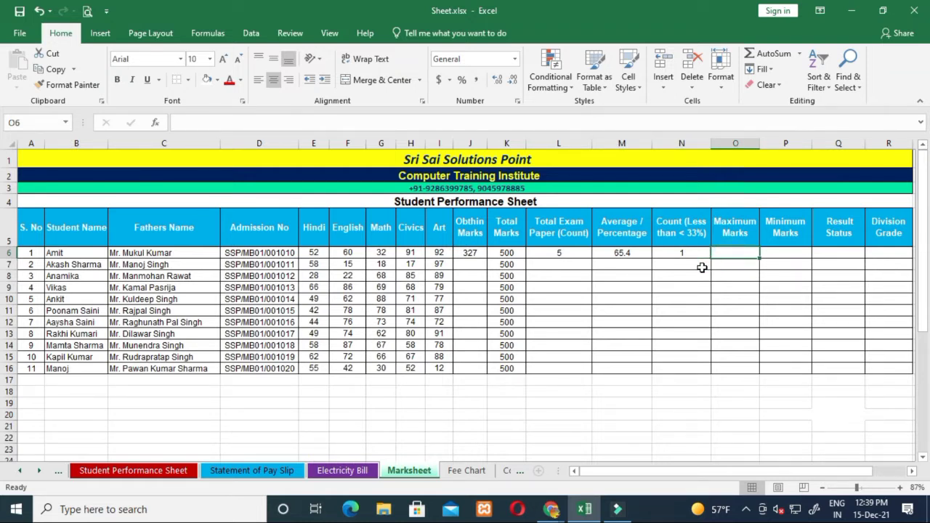
type("=")
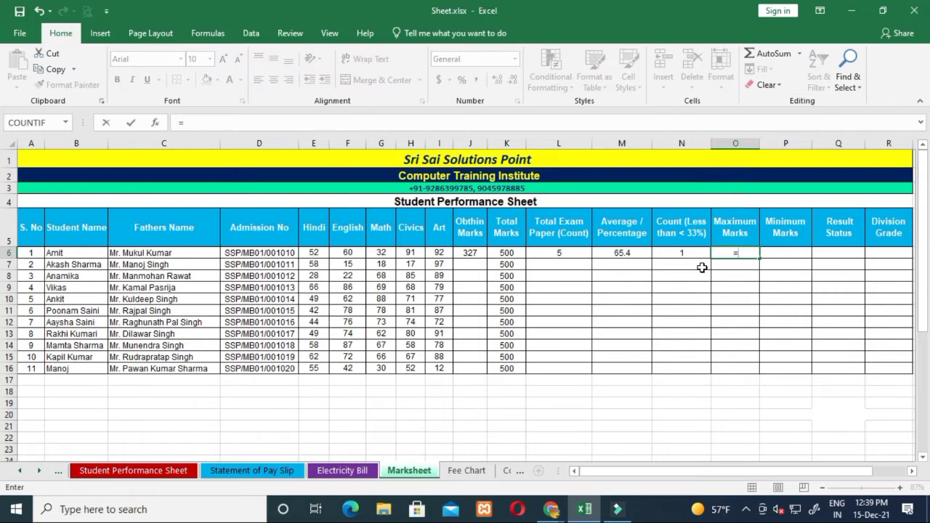
type("max")
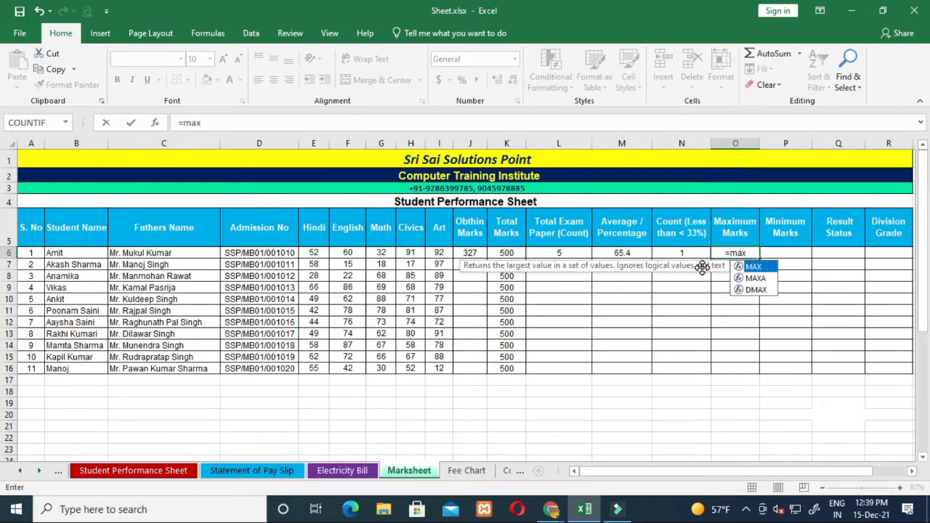
type("(")
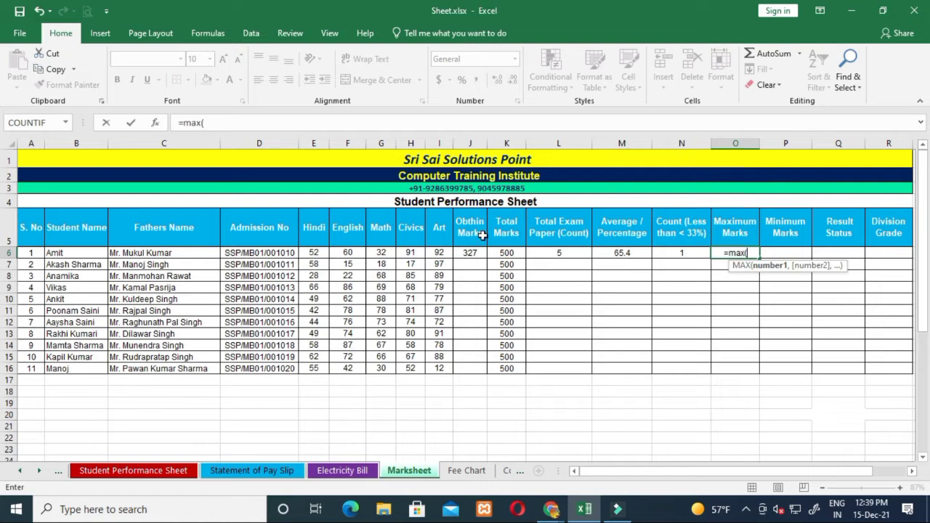
left_click_drag(314, 253, 435, 251)
type(")")
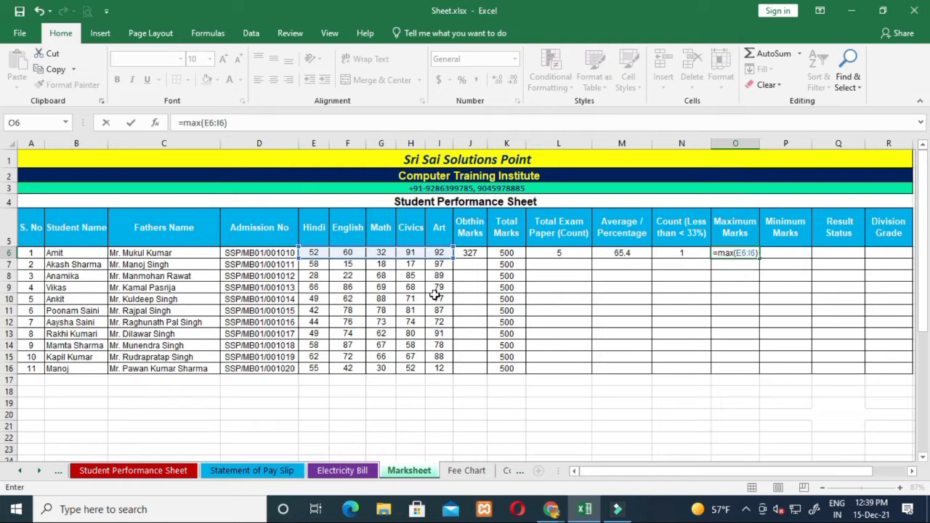
key("Return")
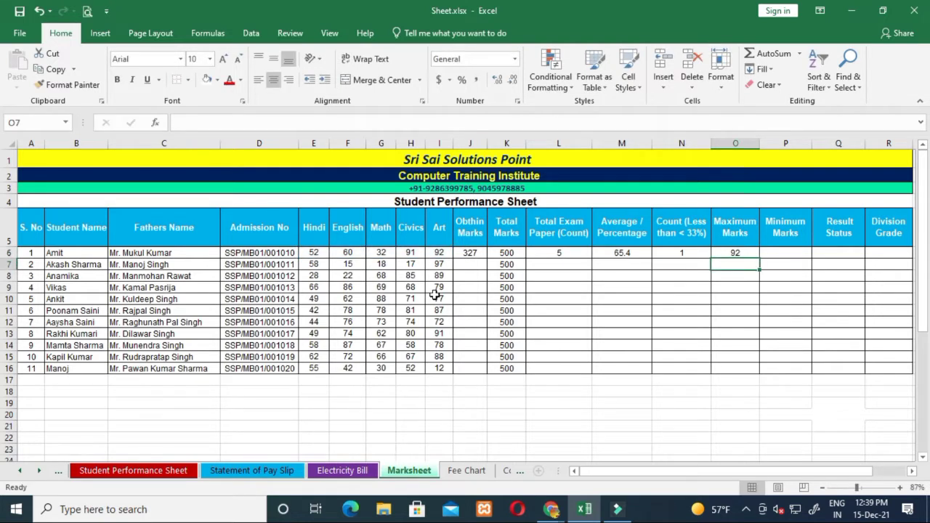
Enter =MIN(E6:I6) in P6 to find the first student's minimum marks.
key("Up")
key("Right")
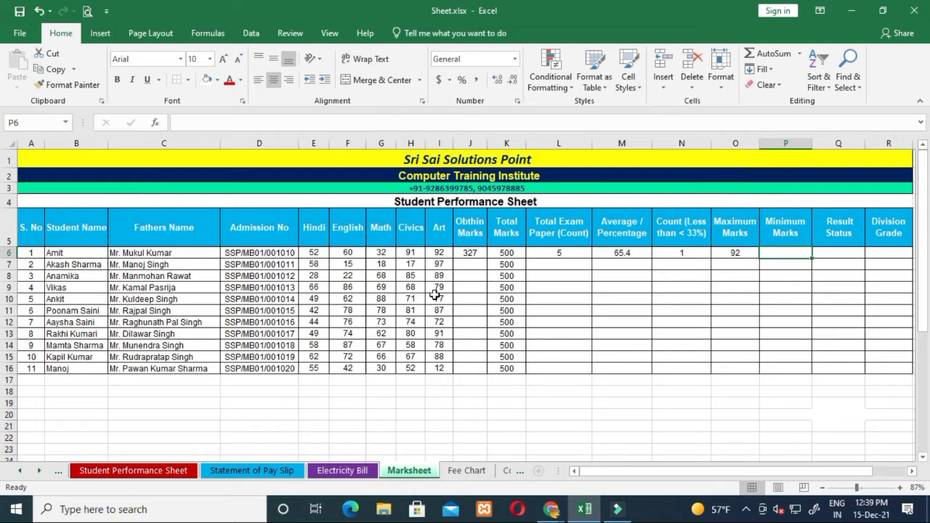
type("=min")
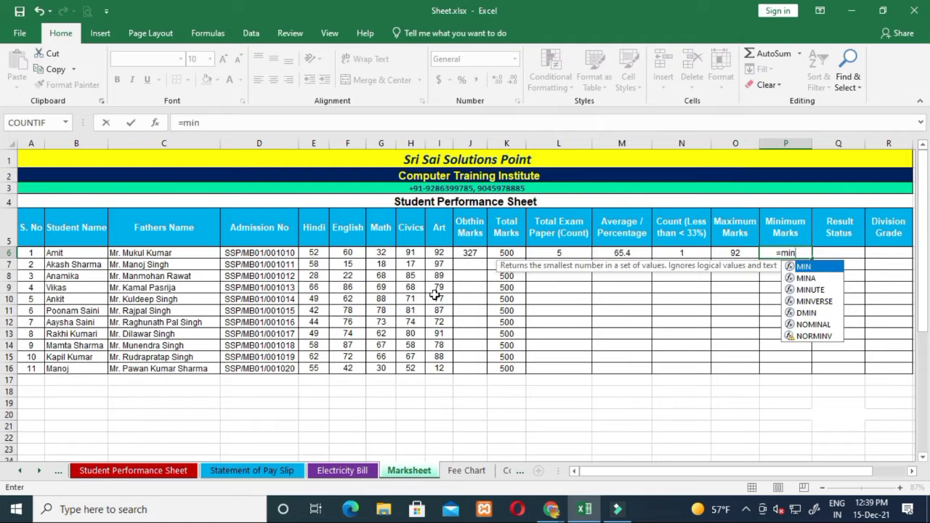
type("(")
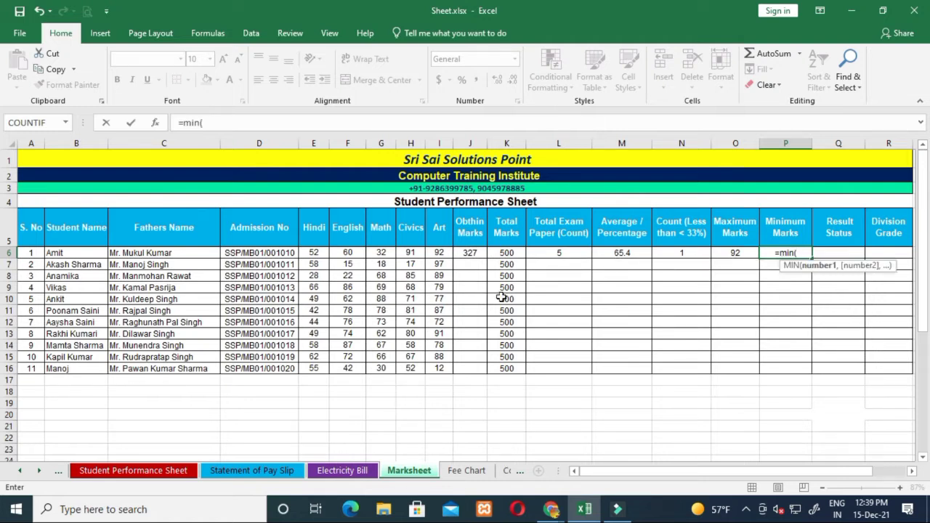
left_click_drag(304, 253, 437, 253)
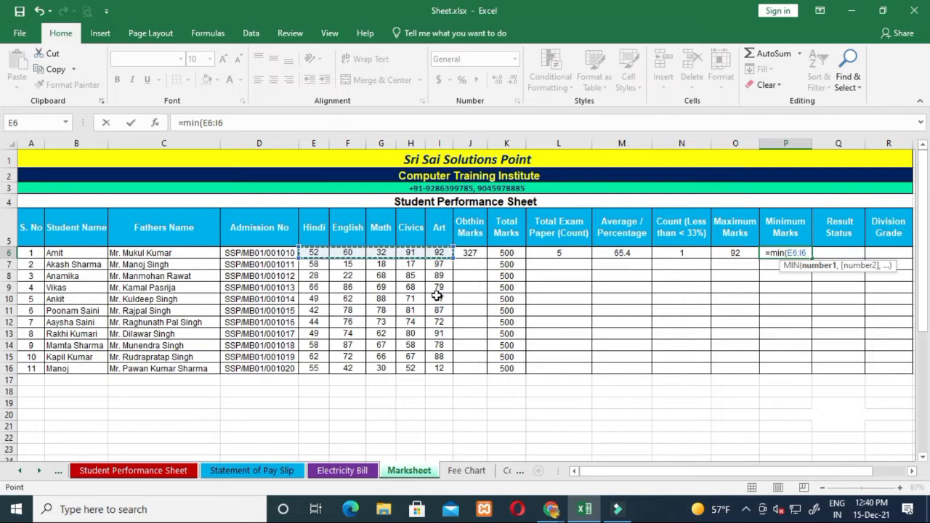
type(")")
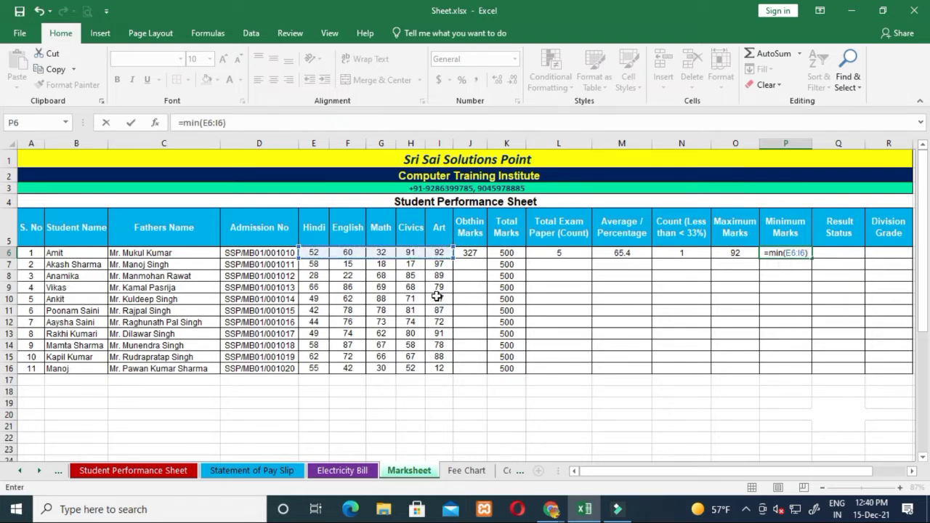
key("Return")
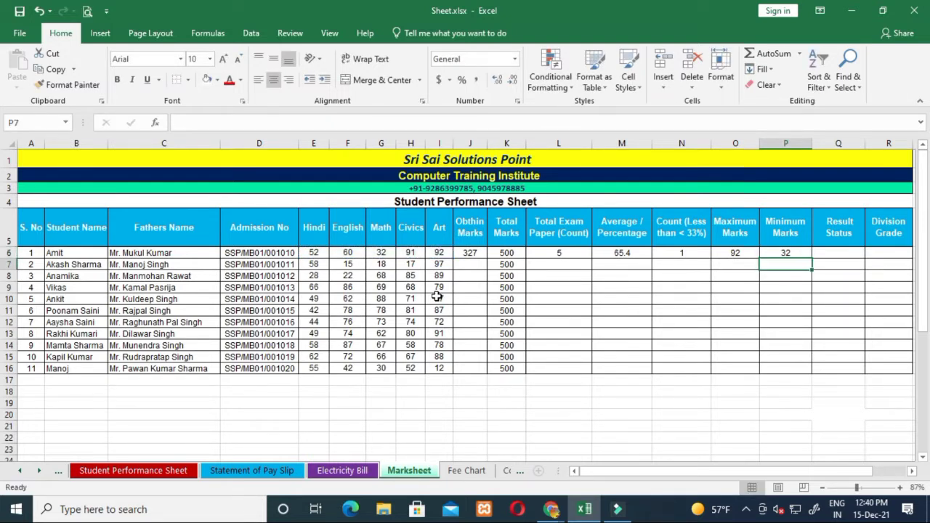
Insert an IF function in Q6 with logical test N6=0 and "pass" as the value if true.
key("Up")
key("Right")
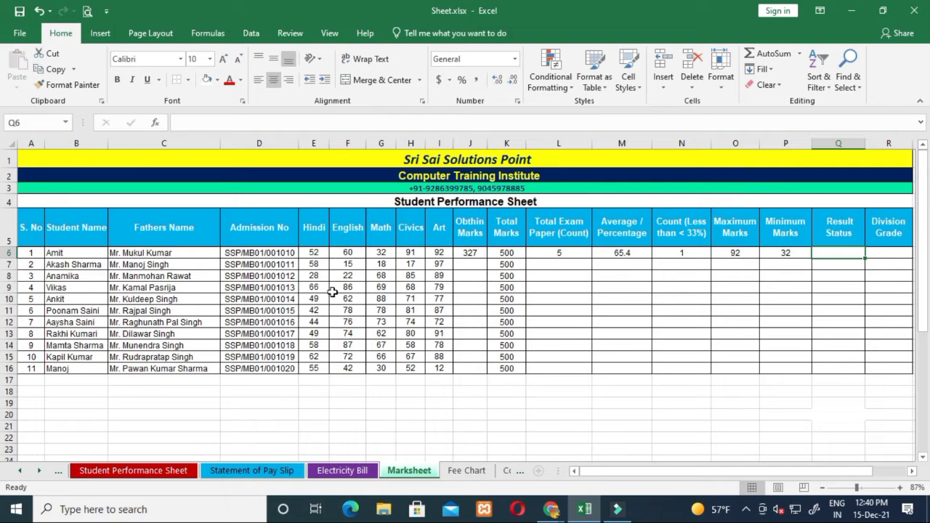
left_click(155, 122)
left_click(293, 359)
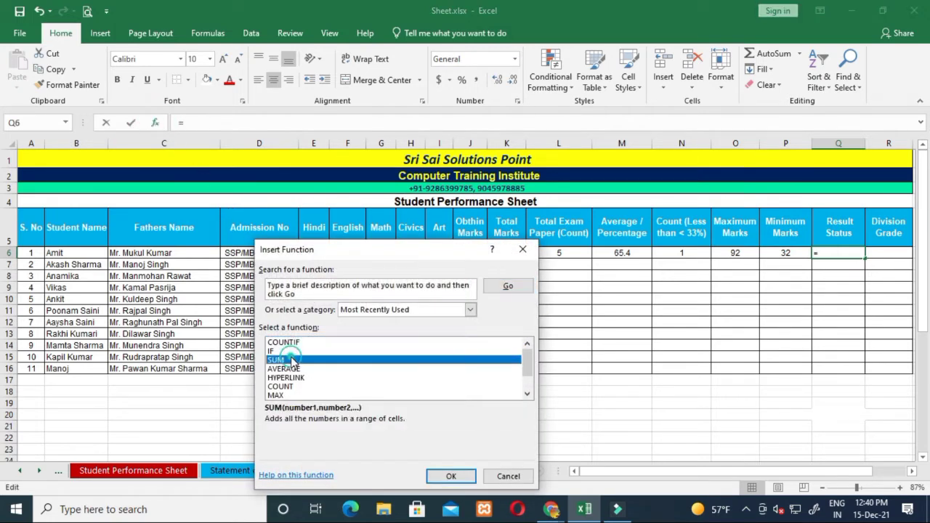
left_click(287, 352)
left_click(450, 477)
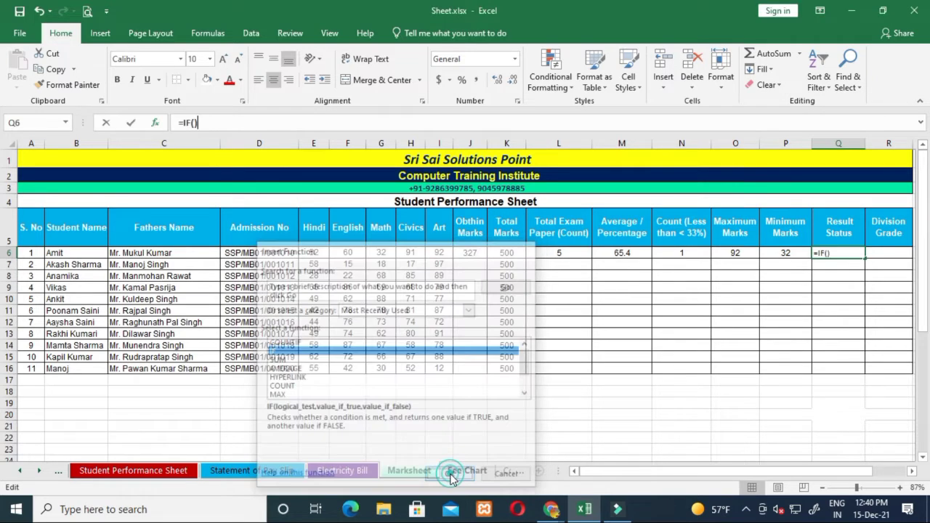
left_click_drag(443, 278, 380, 235)
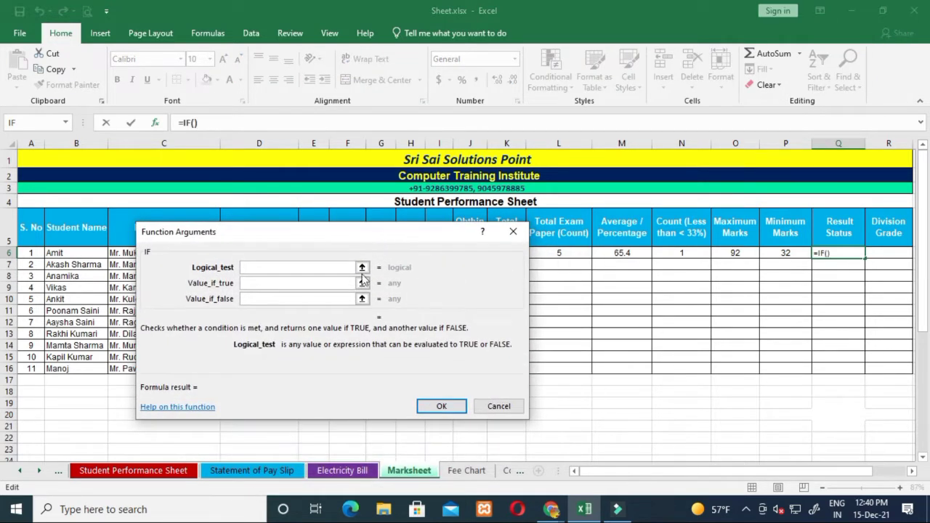
left_click_drag(324, 242, 373, 294)
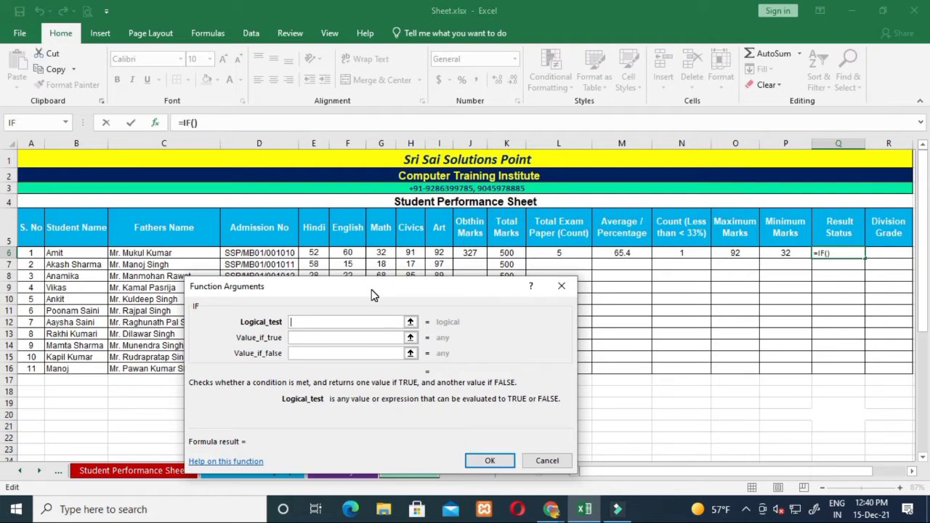
left_click_drag(372, 294, 375, 296)
left_click(680, 253)
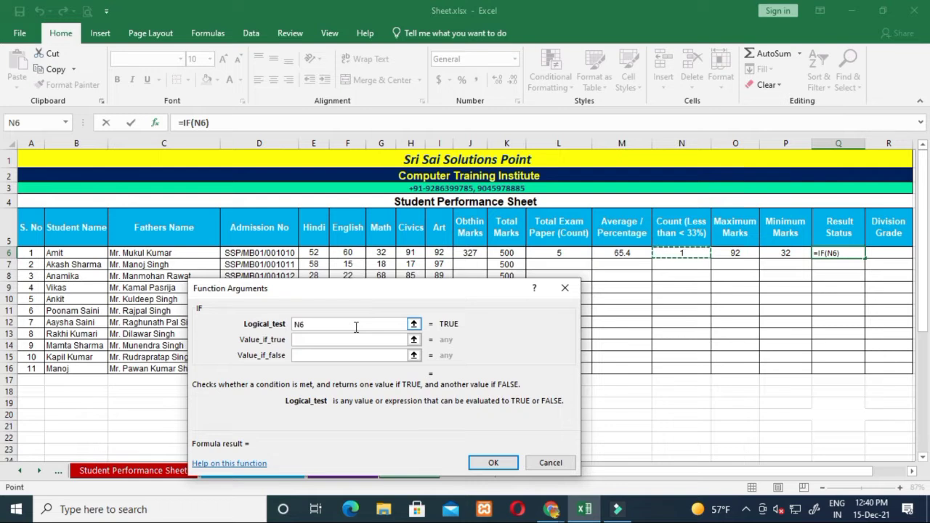
type("=0")
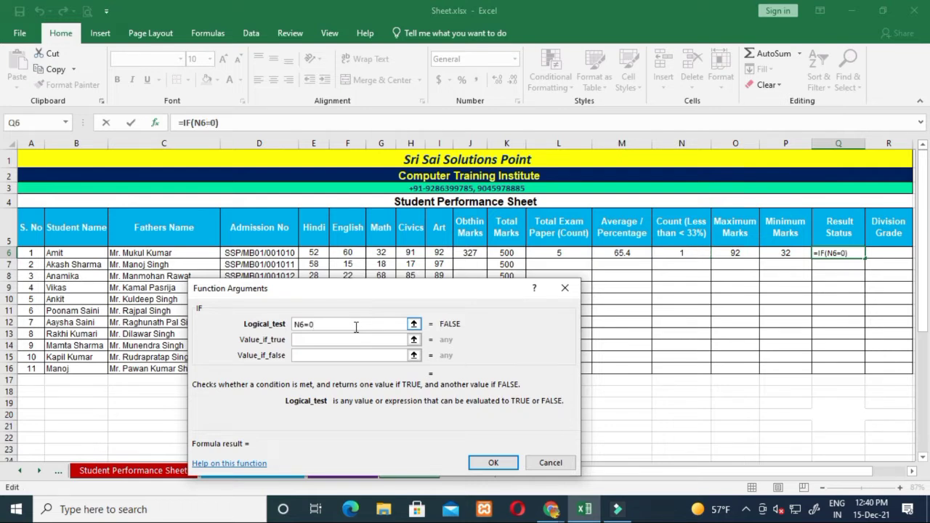
left_click(305, 340)
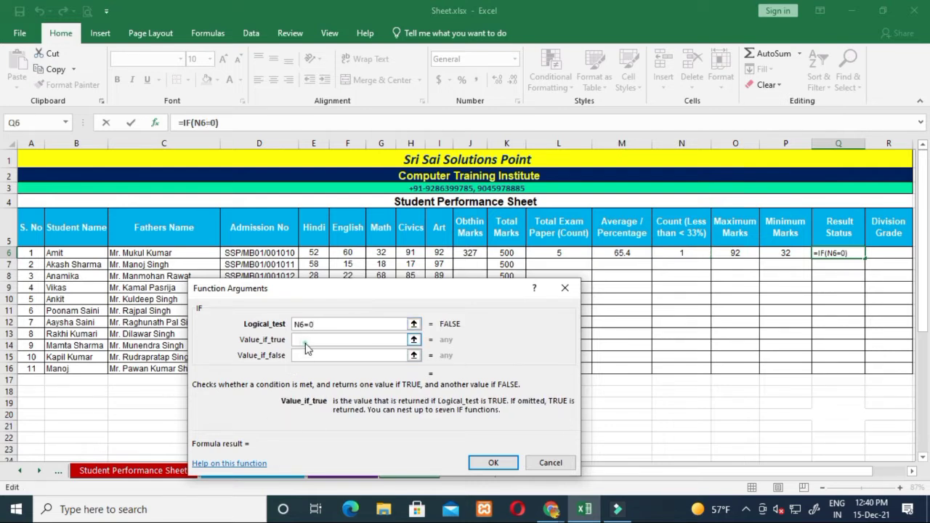
type("pass")
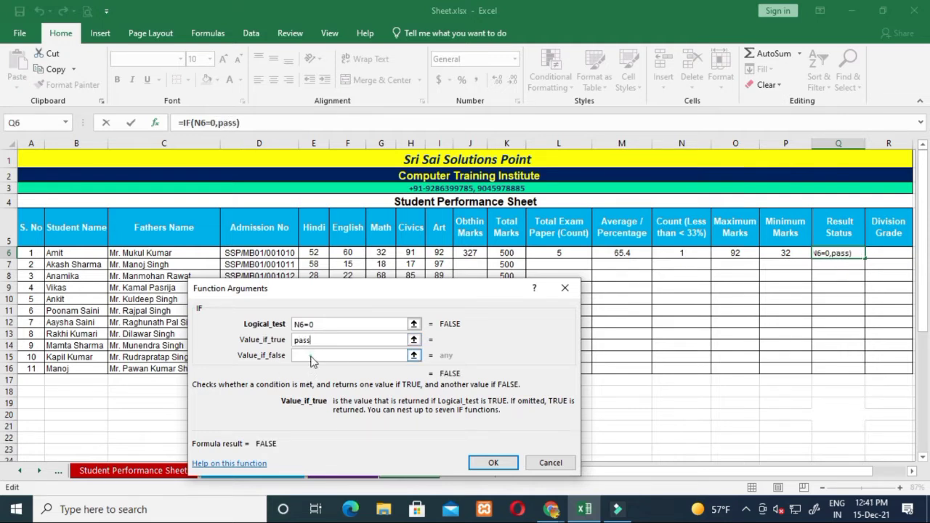
Nest a second IF as the false value in Q6, testing N6=1 and returning "Suplimentry" if true or "Fail" if false.
left_click(313, 355)
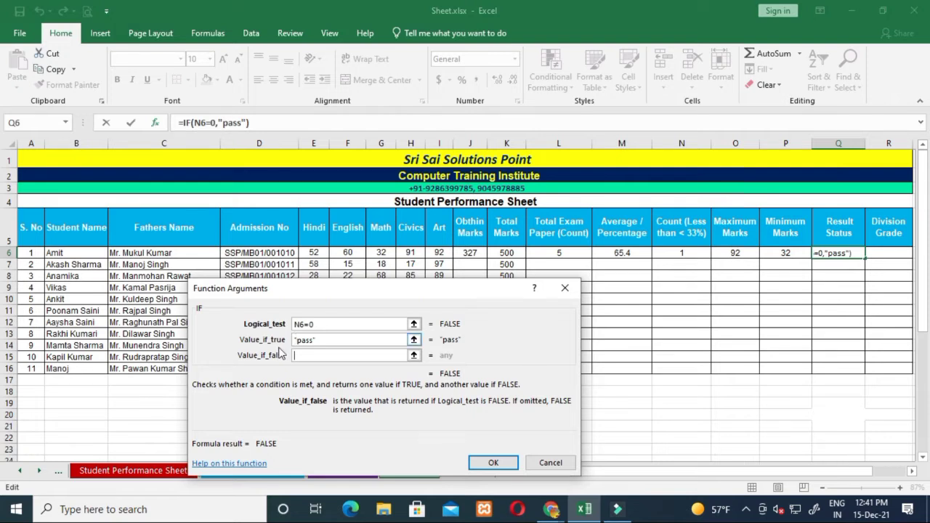
left_click(30, 125)
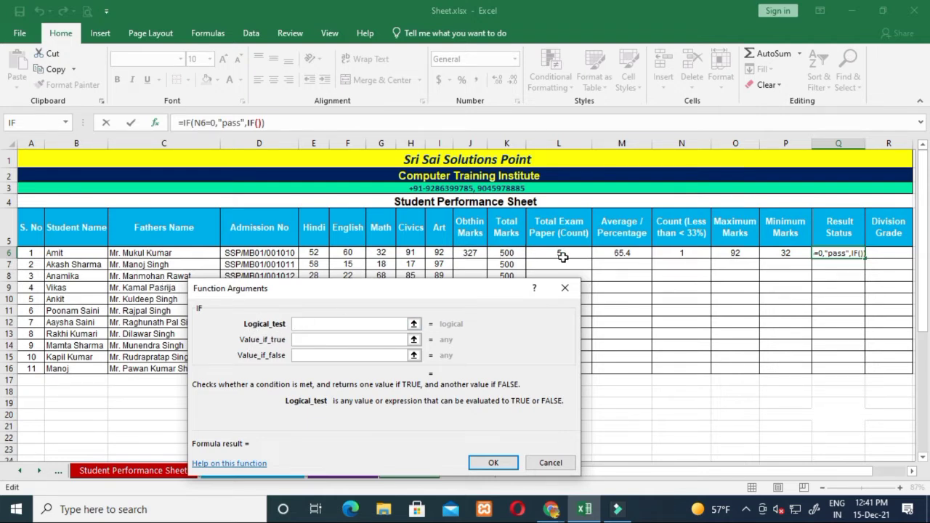
left_click(675, 253)
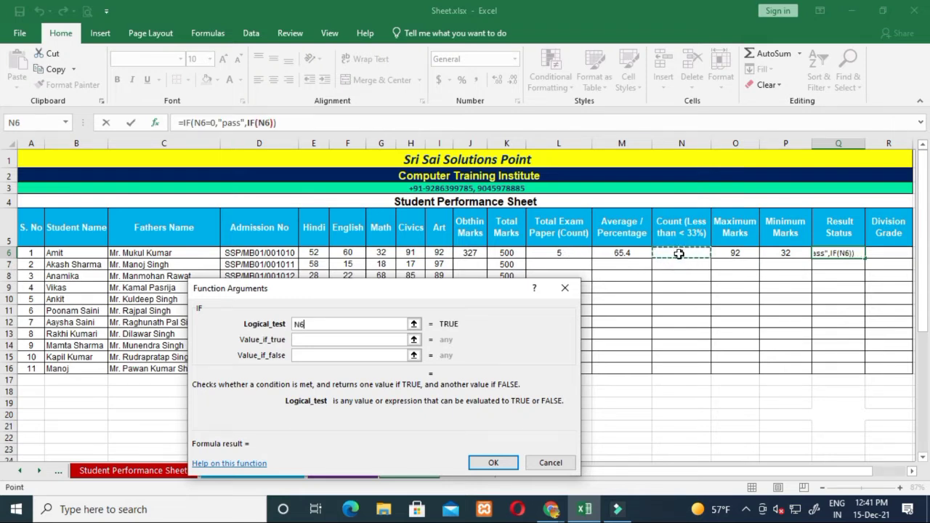
type("=1")
left_click(342, 340)
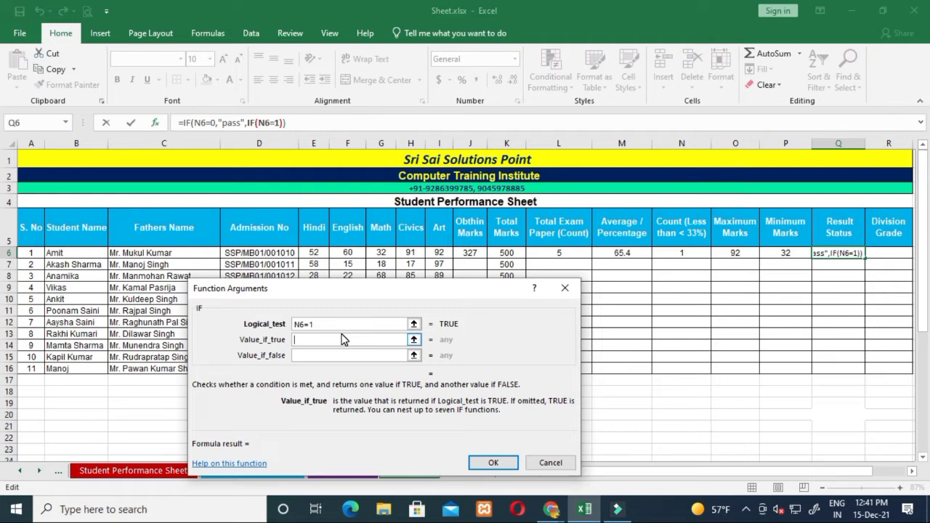
type("Su")
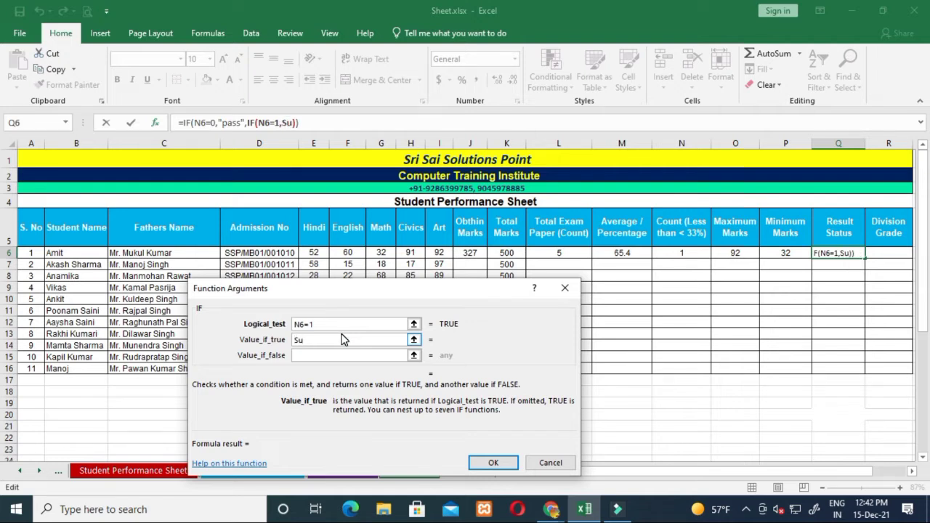
type("plime")
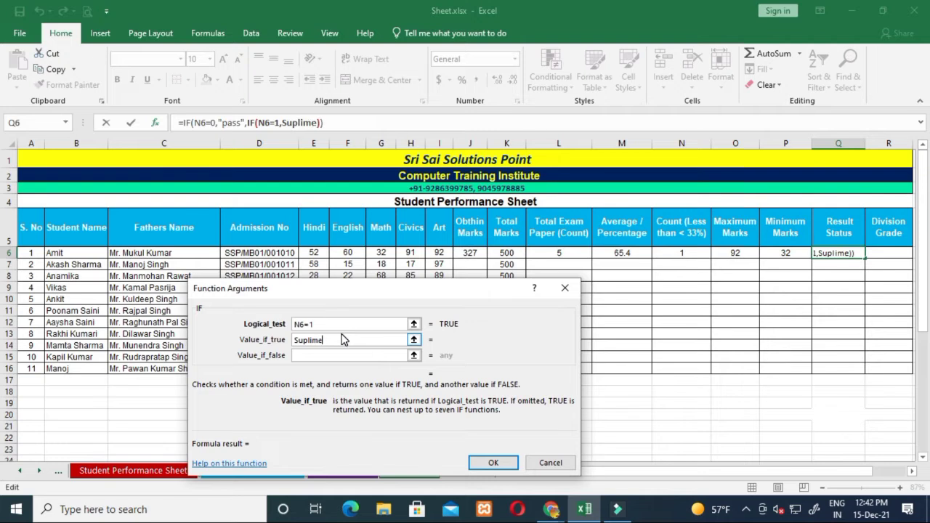
type("ntry")
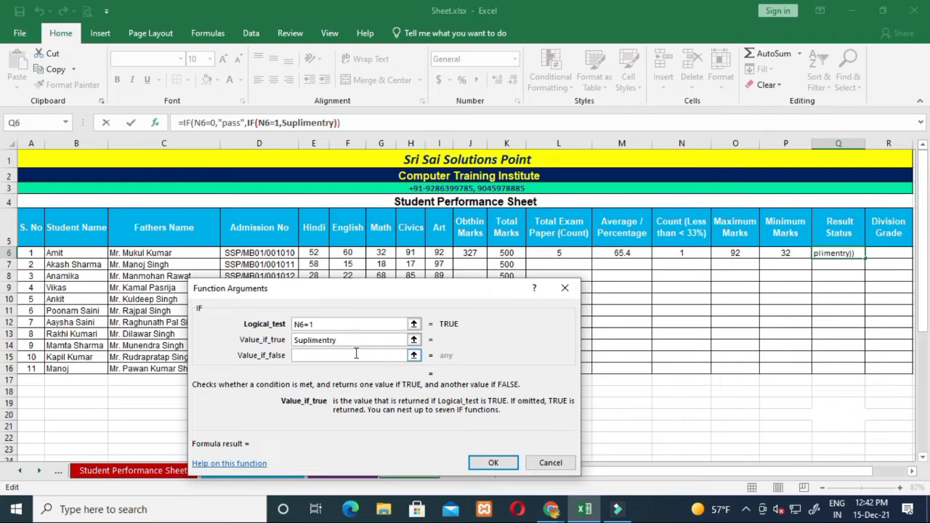
left_click(356, 354)
type("F")
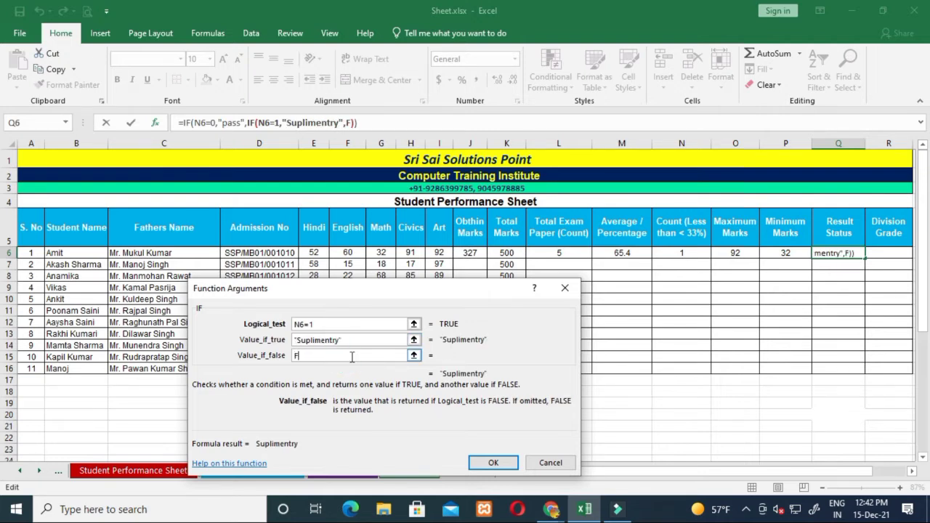
type("ail")
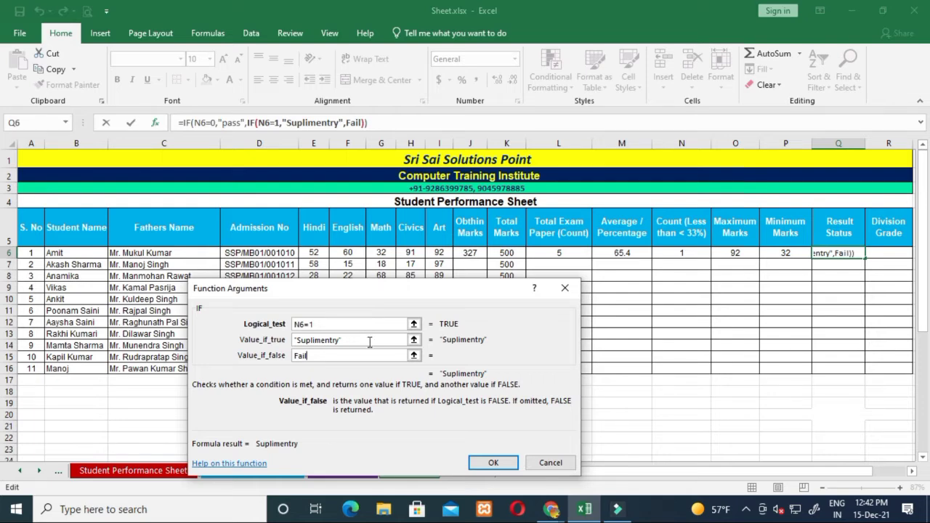
left_click(494, 463)
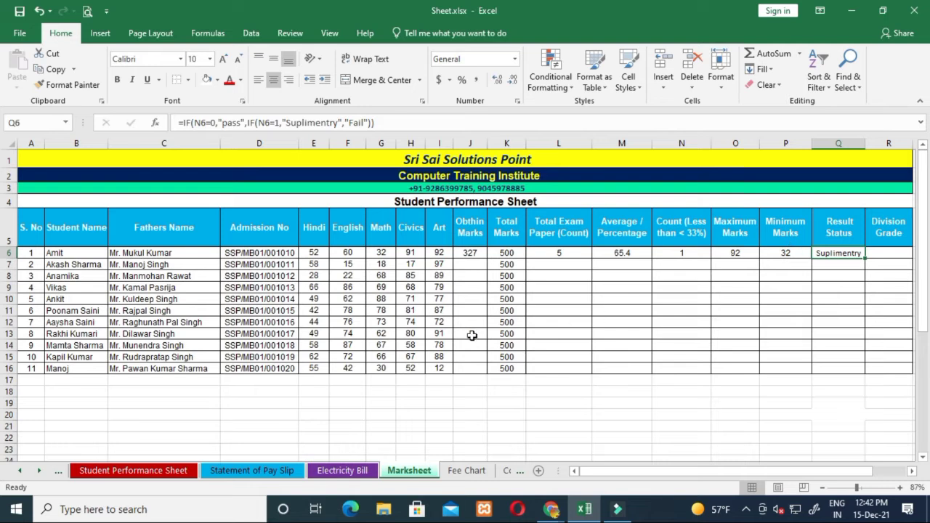
Change the first student's Civics mark in H6 to 30 to test the result status formula.
left_click(410, 253)
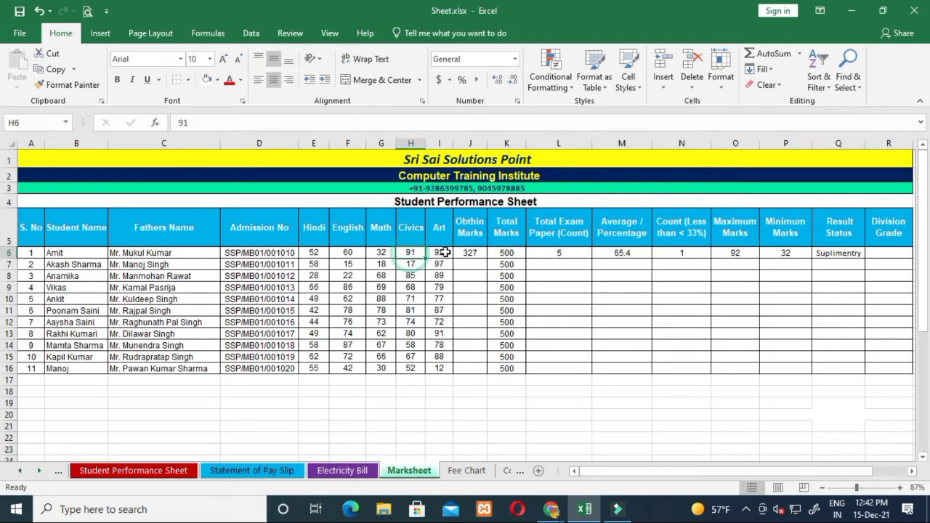
type("30")
left_click(696, 275)
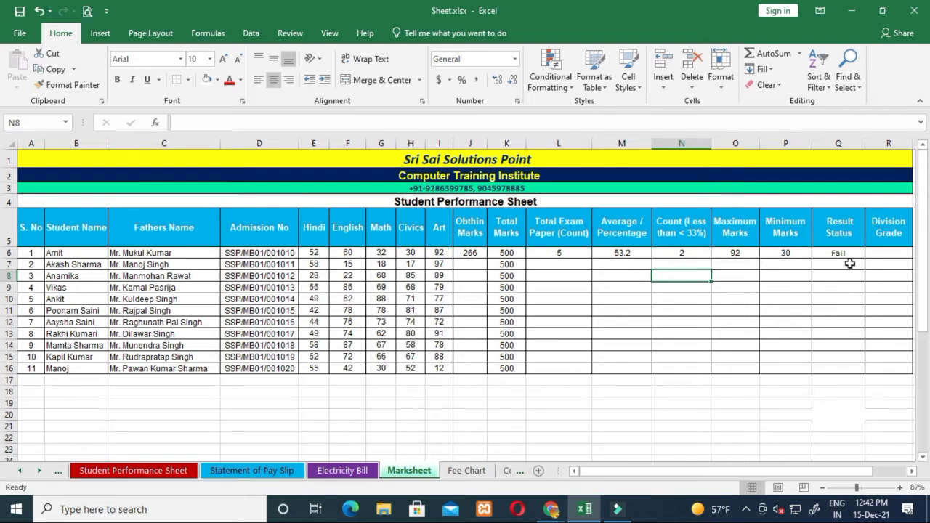
Insert an IF function in R6 with logical test M6>60 and "First" as the value if true.
left_click(878, 249)
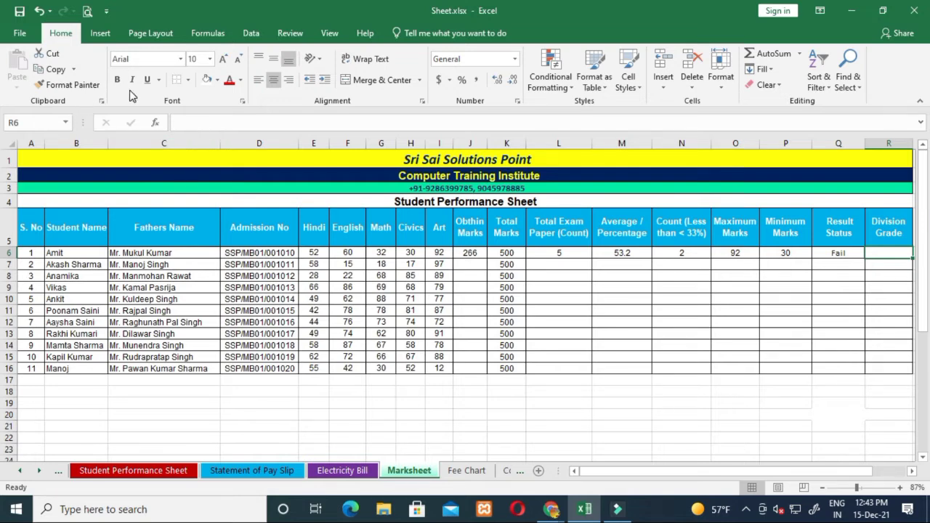
left_click(155, 122)
left_click(440, 476)
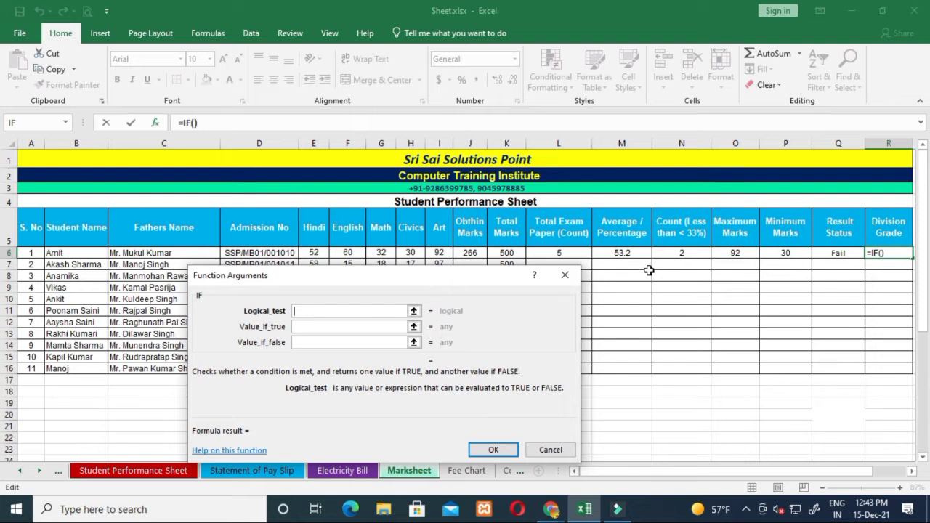
left_click(621, 255)
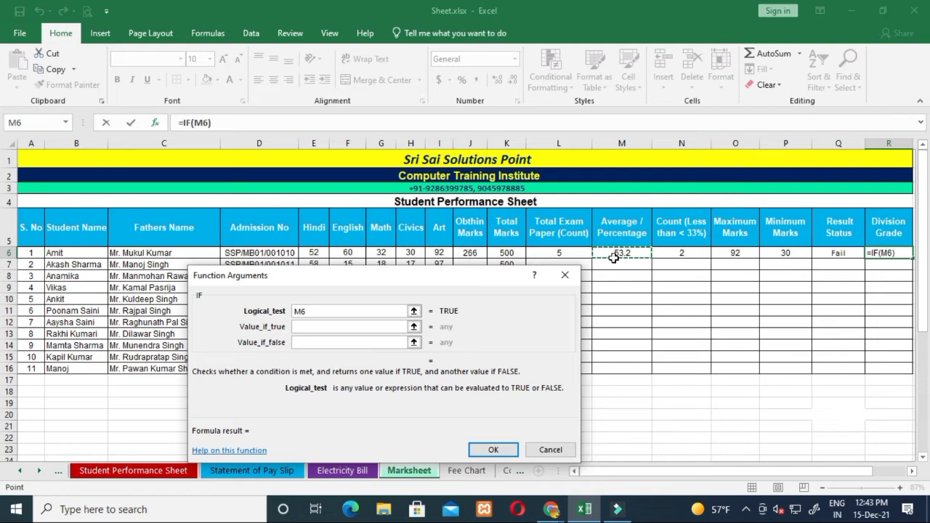
type(">")
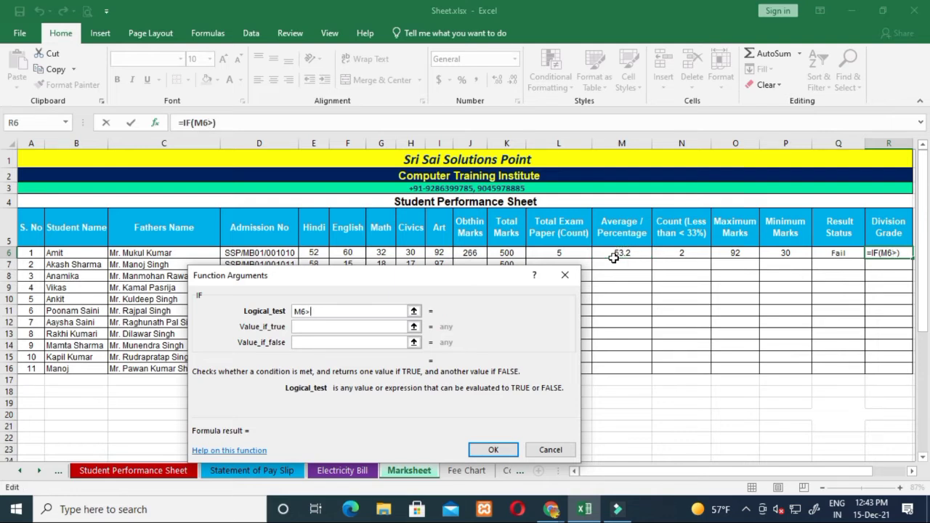
type("60")
left_click(359, 327)
type("First")
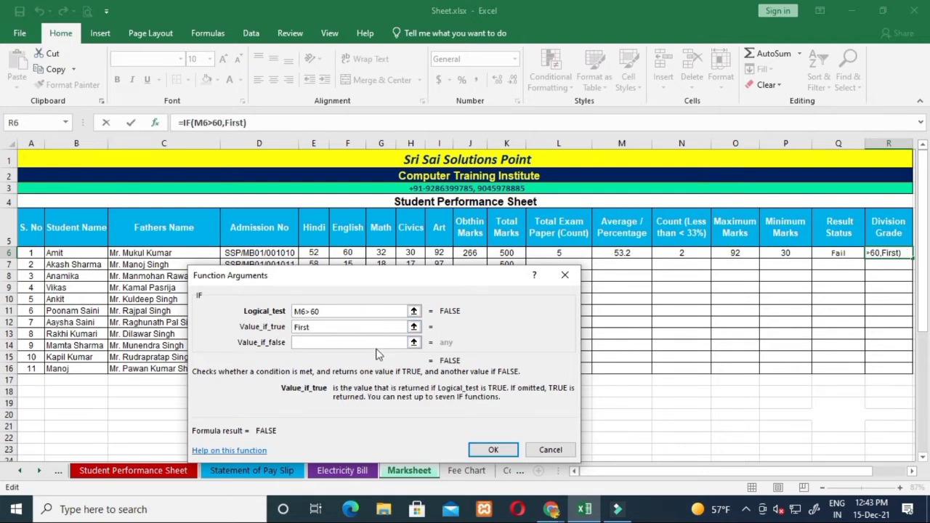
Nest a second IF as the false value in R6, testing M6>45 and returning "Second" if true or "Third" if false.
left_click(323, 341)
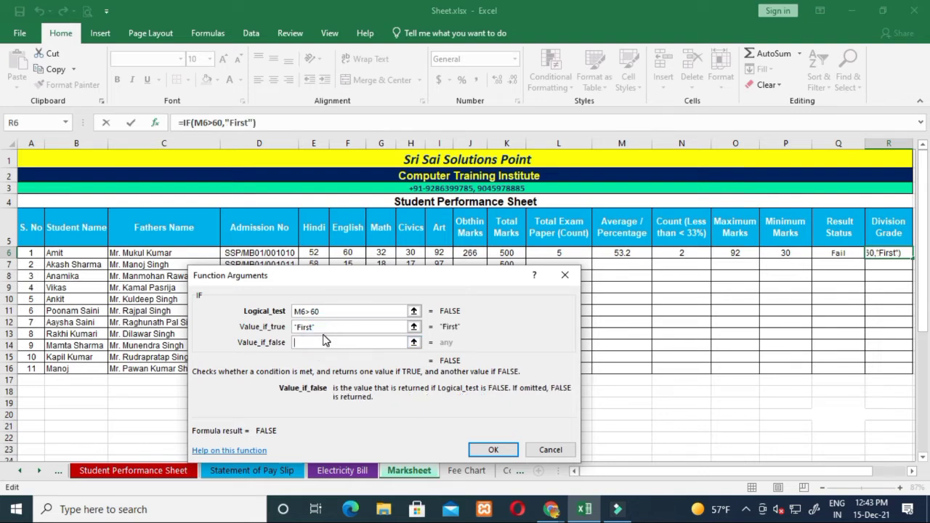
left_click(29, 122)
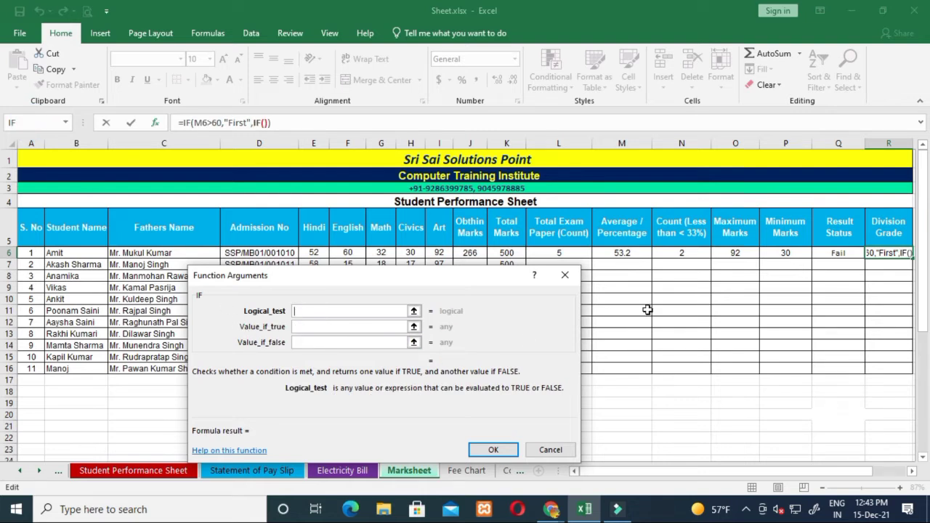
left_click(623, 256)
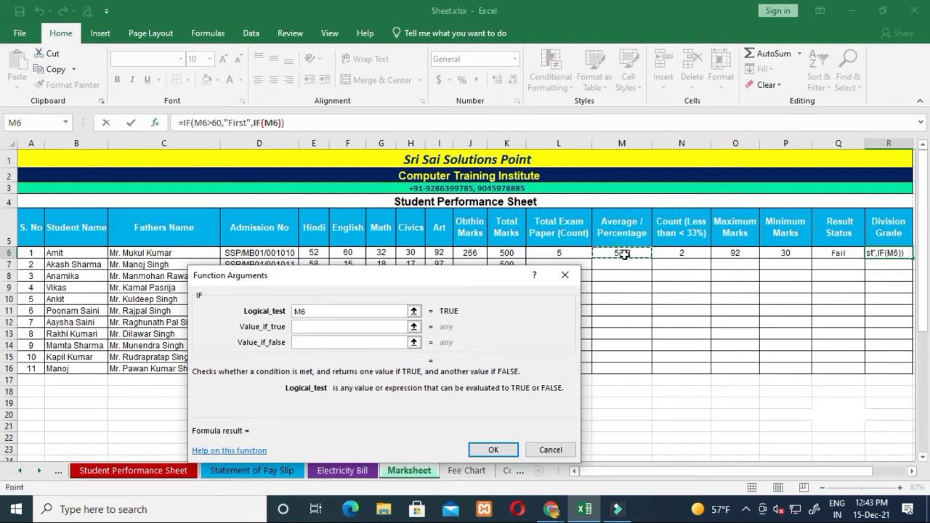
type(">")
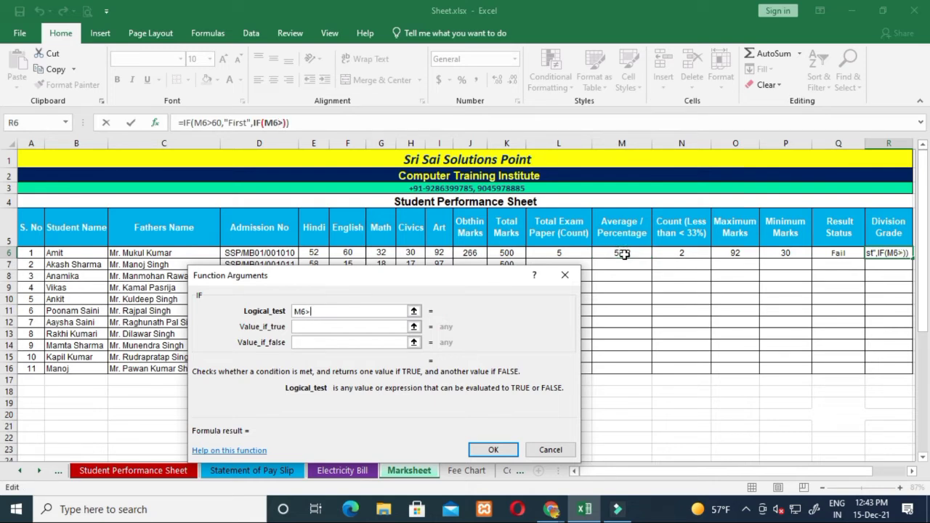
type("45")
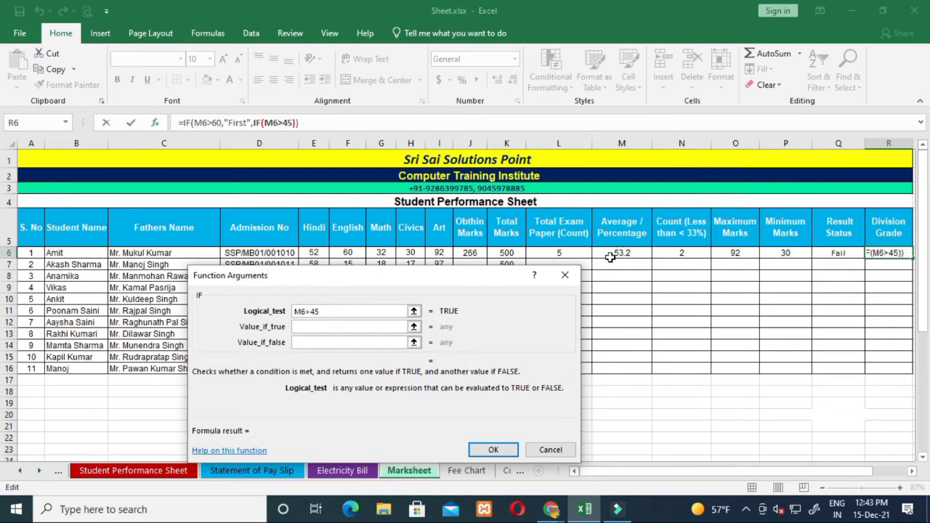
left_click(311, 326)
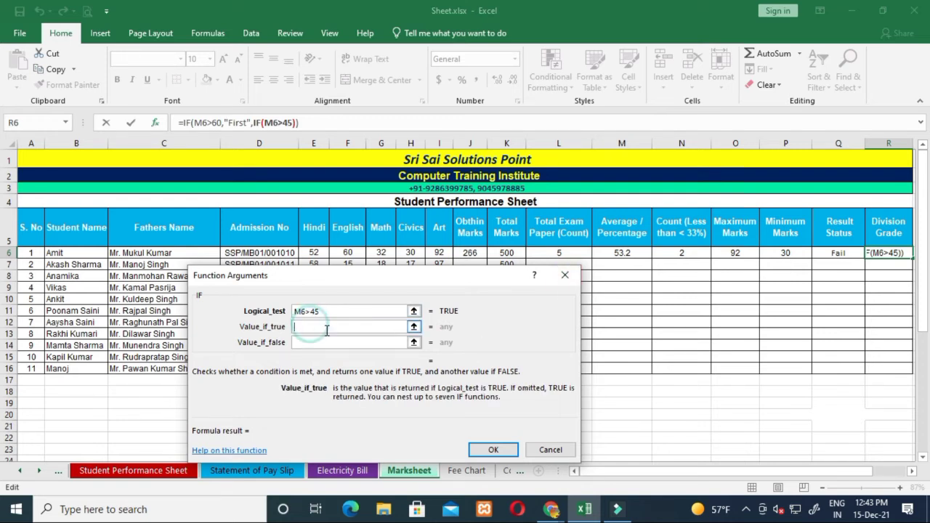
type("Second")
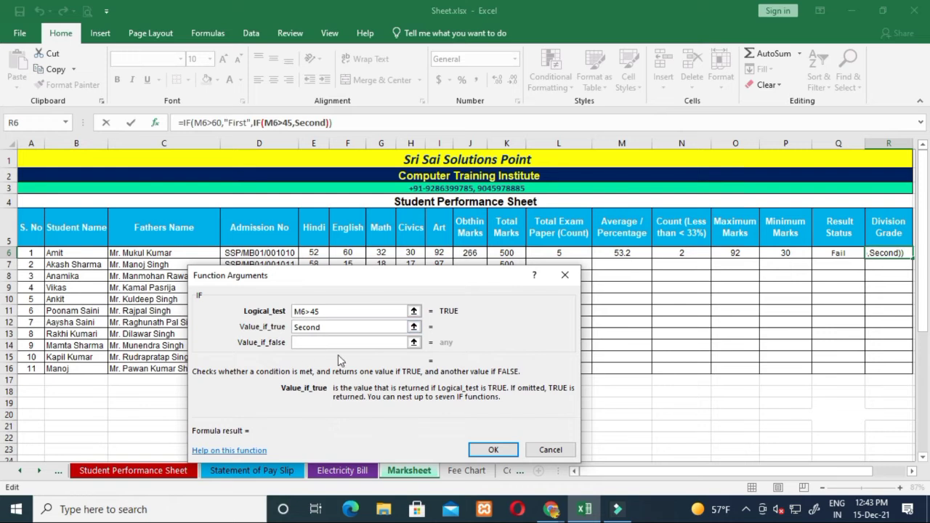
left_click(342, 345)
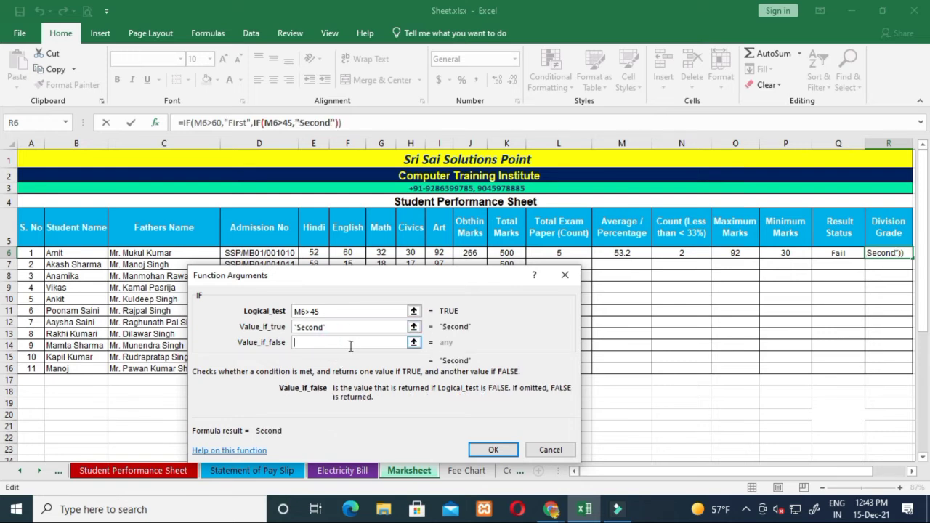
type("Third")
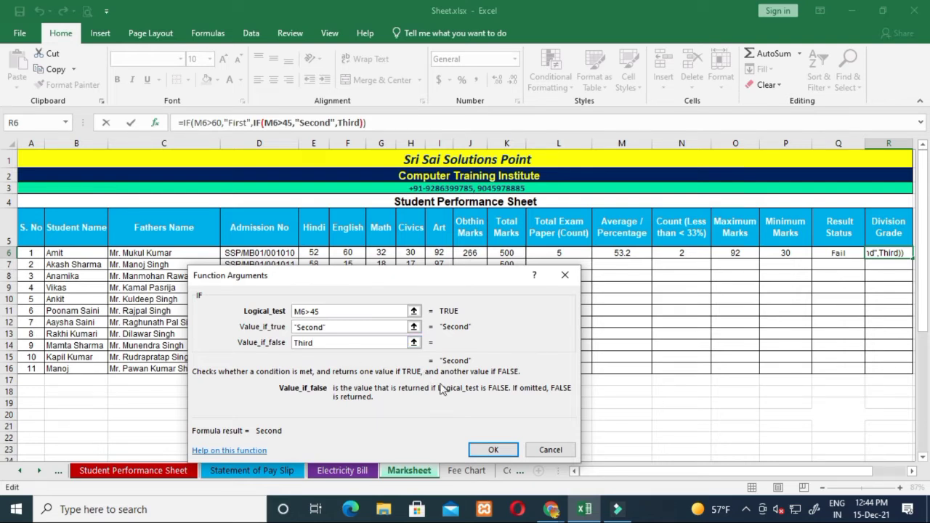
left_click(507, 450)
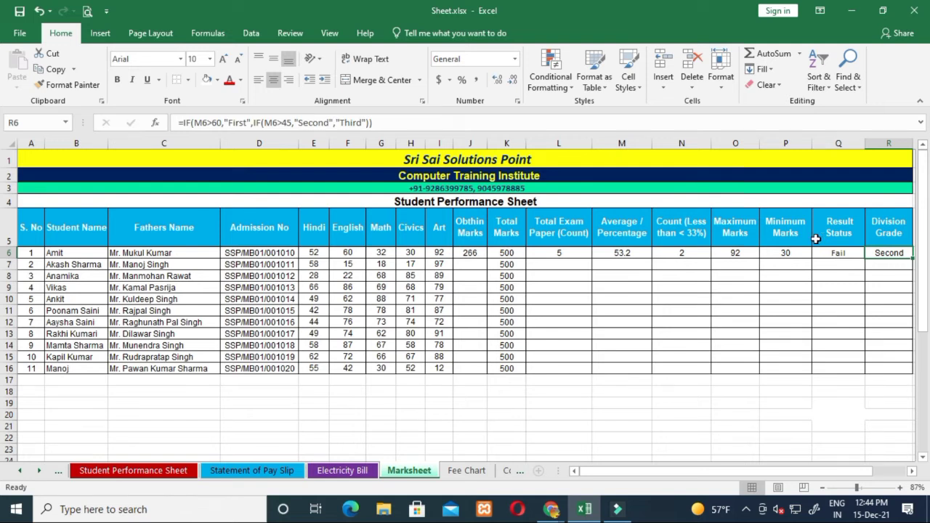
Fill the obtained marks, exam paper count, percentage and less-than-33% count formulas from row 6 down to row 16.
left_click(474, 253)
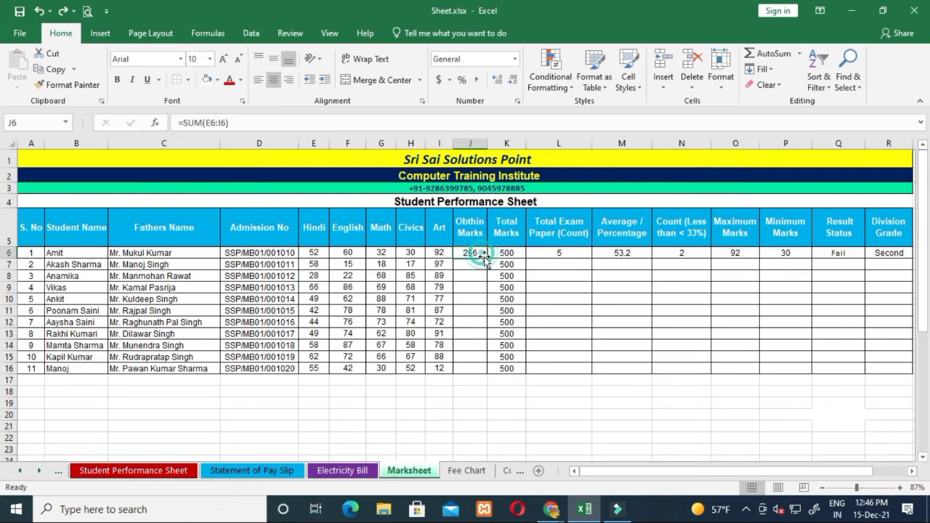
left_click_drag(487, 258, 472, 367)
left_click(561, 252)
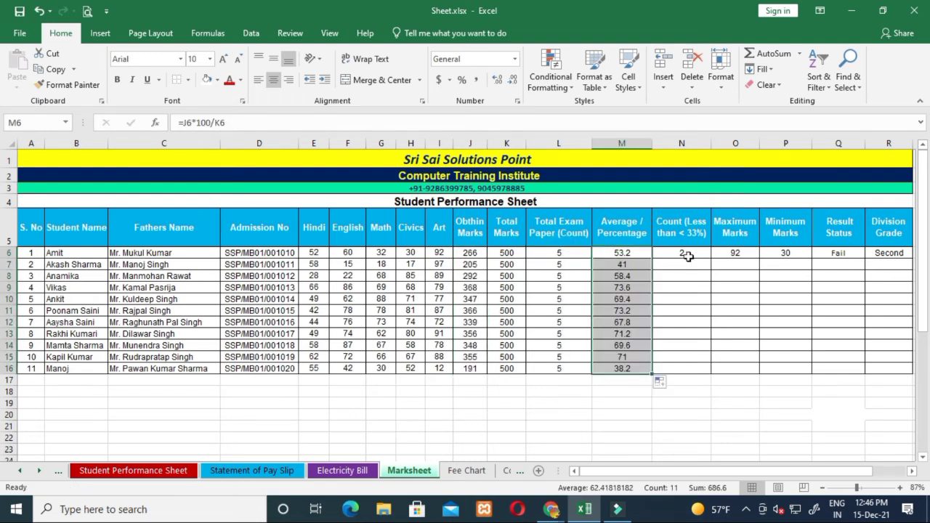
left_click(687, 255)
left_click_drag(713, 259, 692, 370)
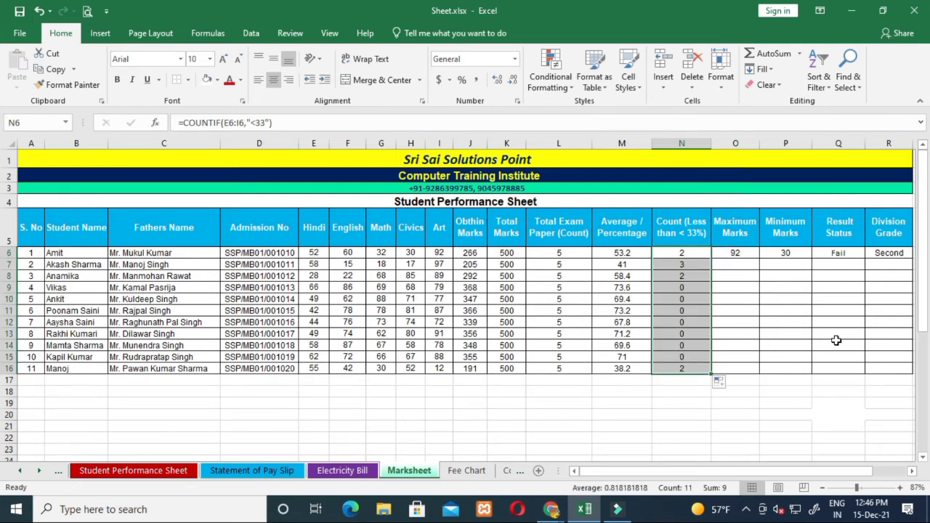
Fill the maximum and minimum marks formulas from O6 and P6 down to row 16.
left_click(739, 259)
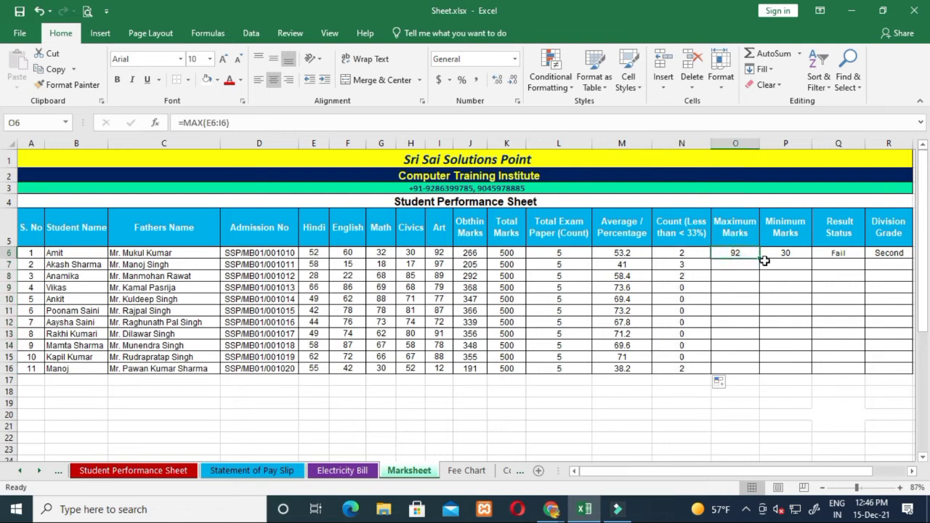
left_click_drag(756, 263, 748, 375)
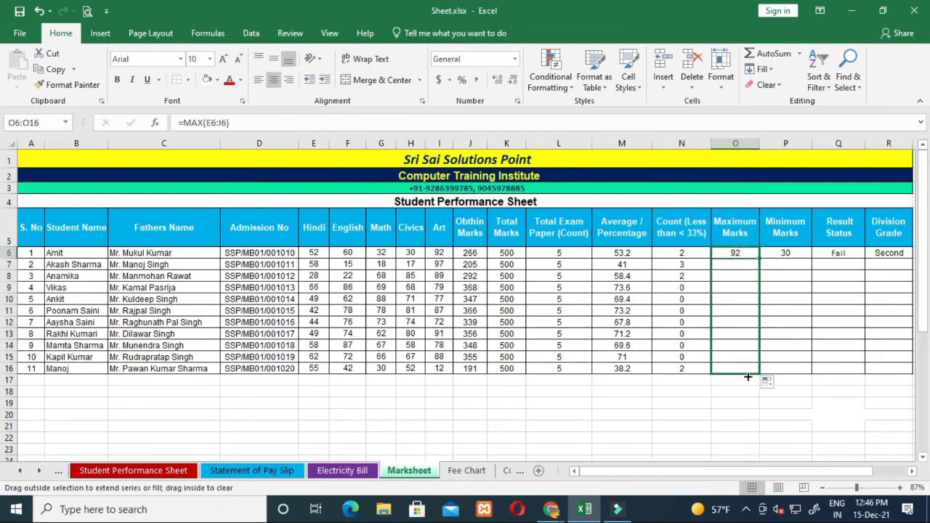
left_click(791, 257)
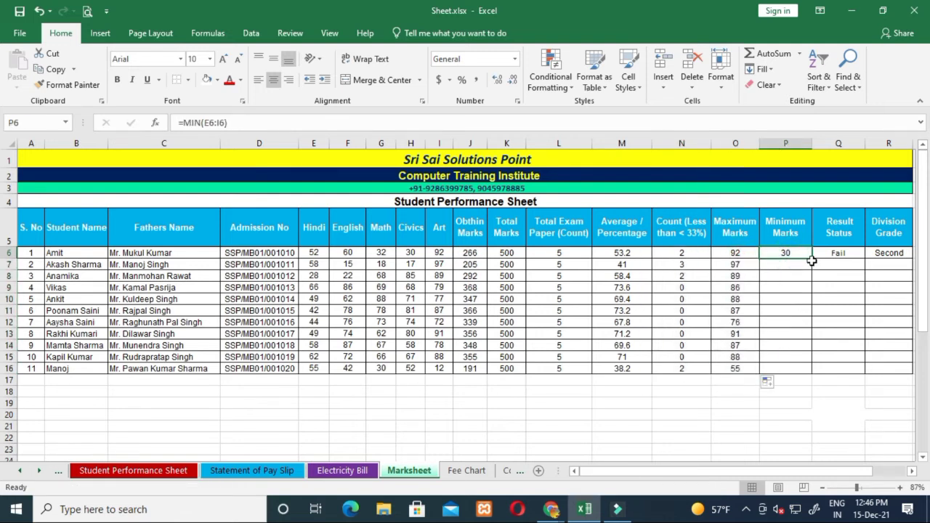
left_click_drag(812, 260, 796, 372)
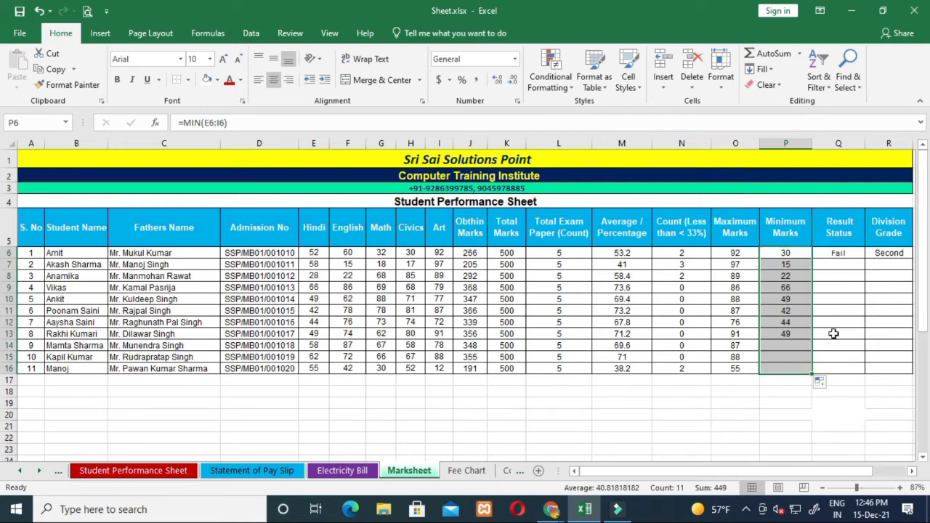
Fill the result status and division grade formulas from Q6 and R6 down to row 16.
left_click(849, 255)
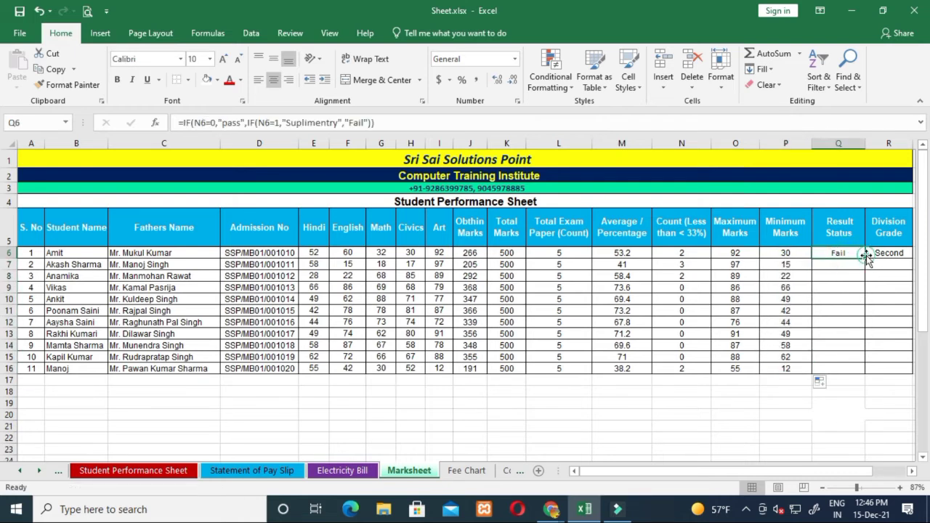
left_click_drag(866, 259, 850, 379)
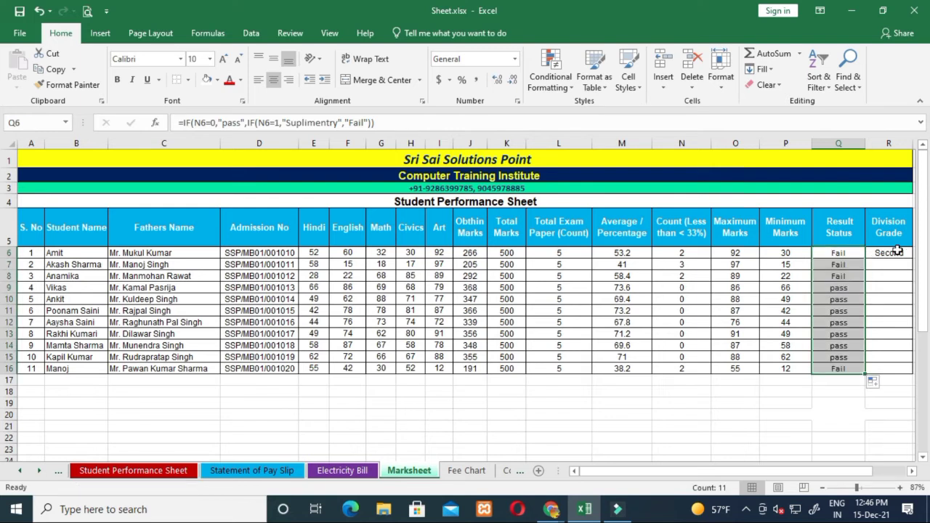
left_click(891, 258)
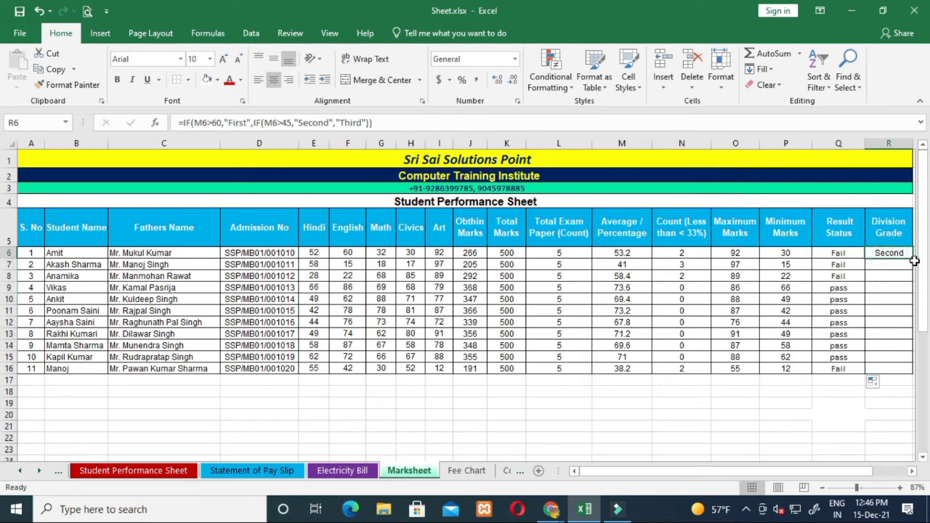
left_click_drag(911, 258, 906, 373)
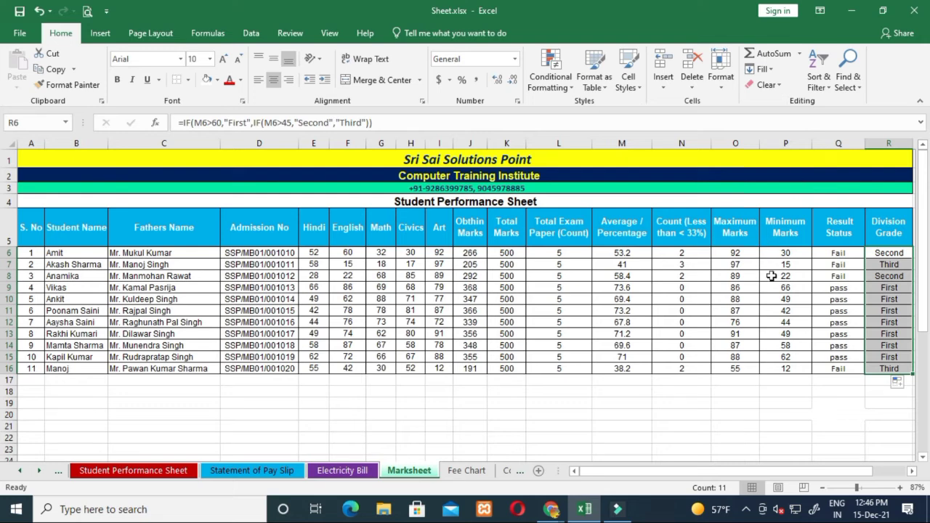
left_click(840, 394)
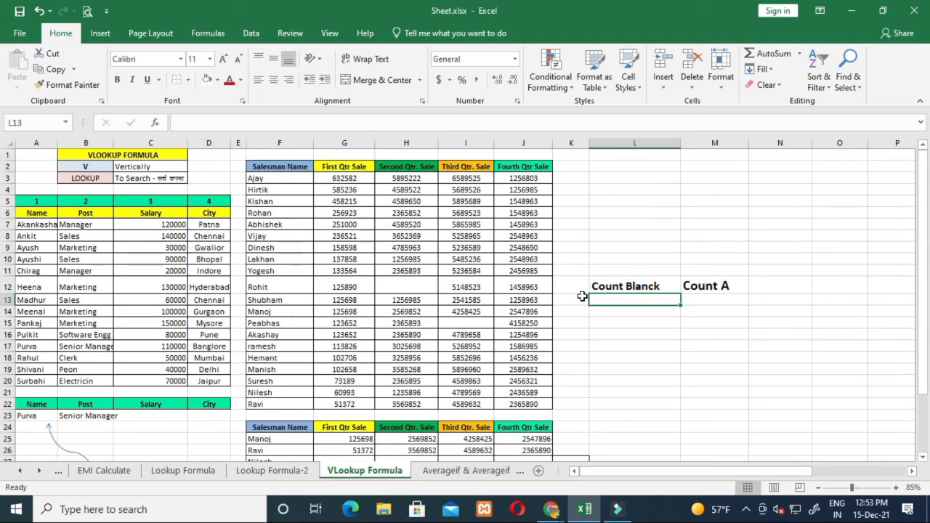
Enter a COUNTBLANK formula over the salesman table F3:J22 in L13 and check the blank second-quarter cell H12.
type("=")
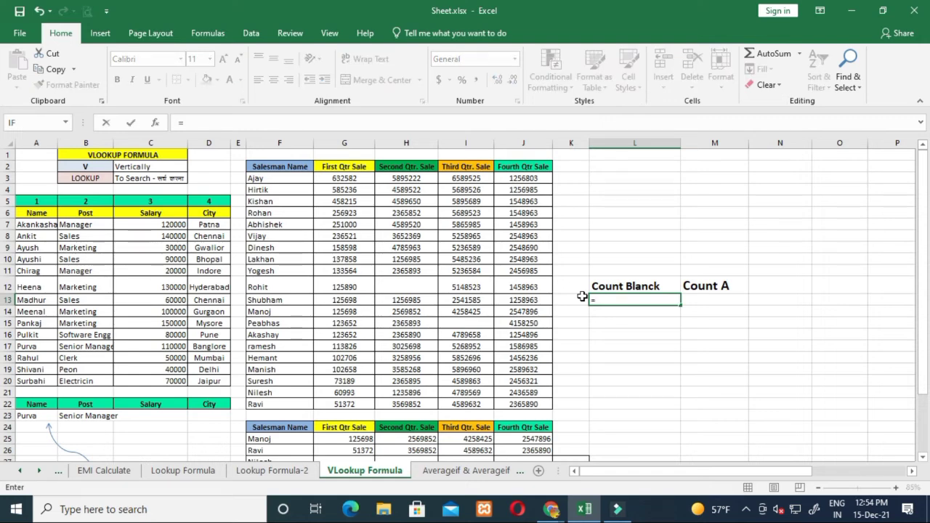
type("count")
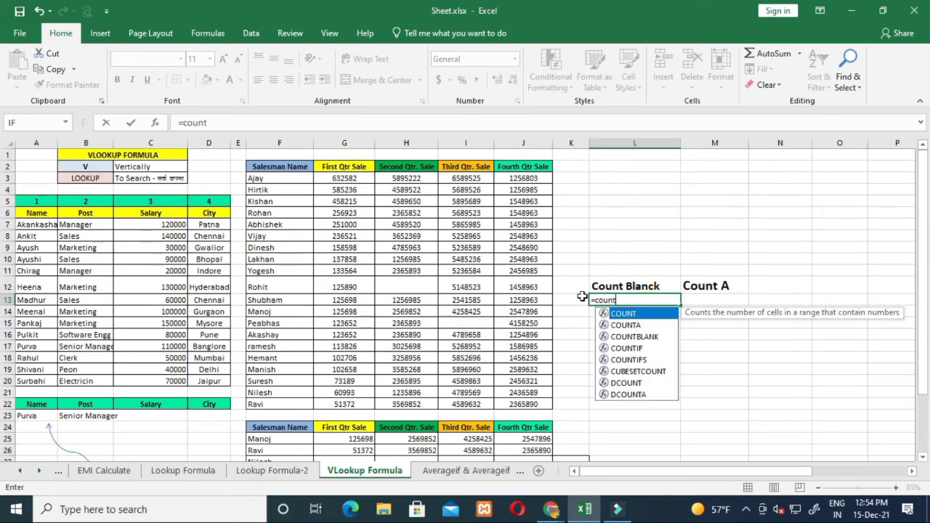
type("lank")
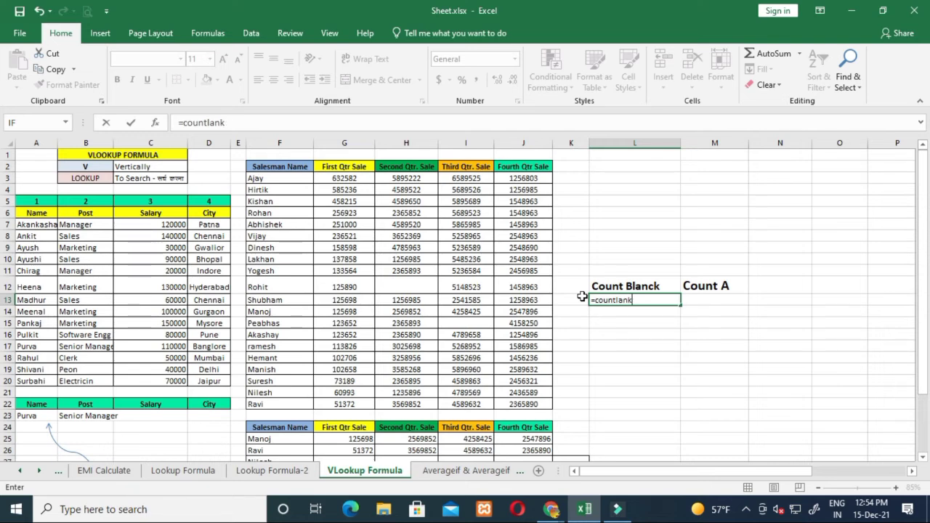
key("BackSpace")
key("BackSpace")
key("BackSpace")
key("BackSpace")
key("BackSpace")
key("BackSpace")
key("BackSpace")
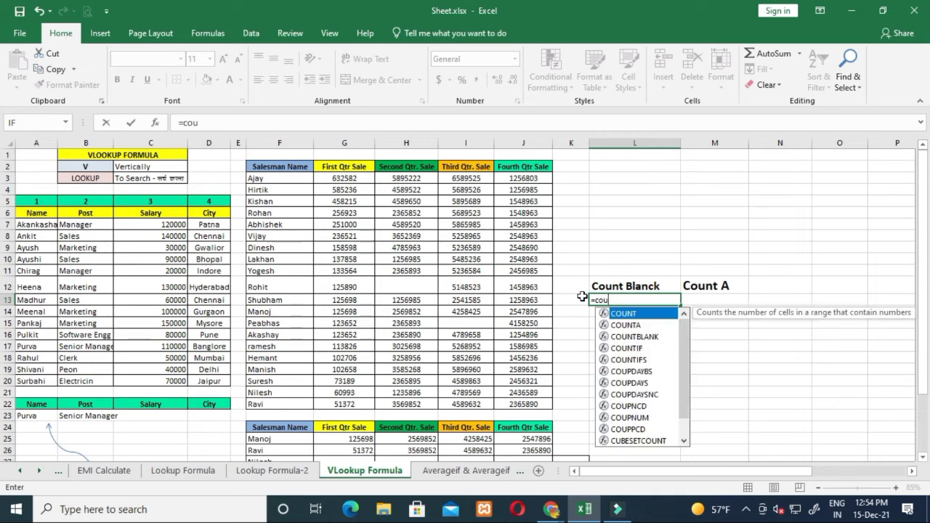
key("BackSpace")
key("BackSpace")
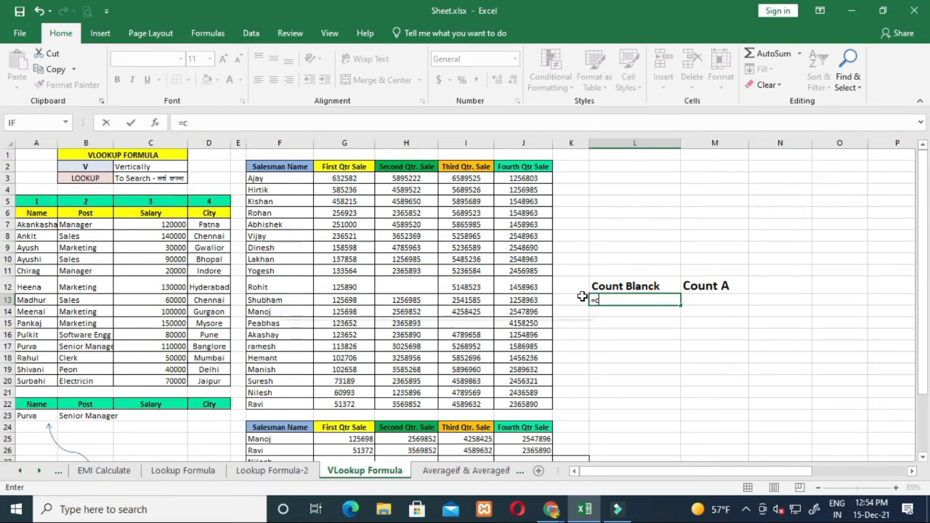
type("c")
key("BackSpace")
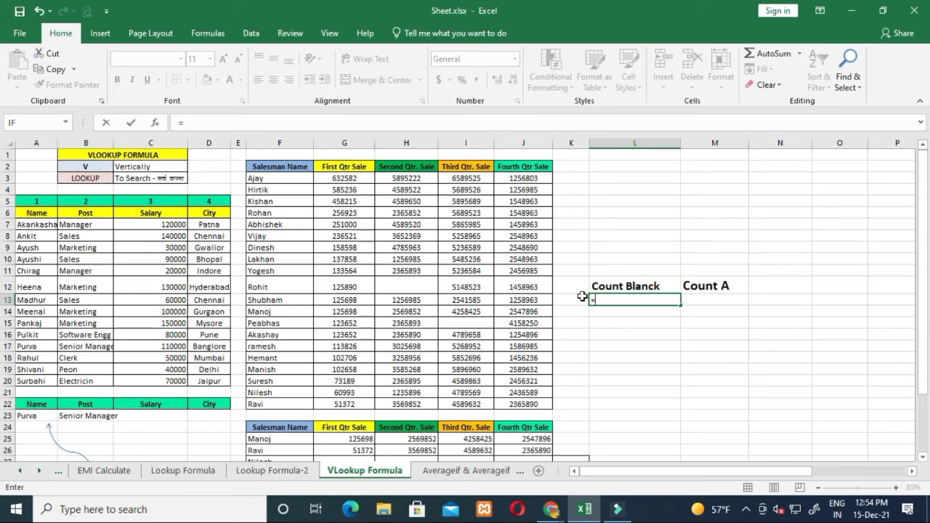
type("coun")
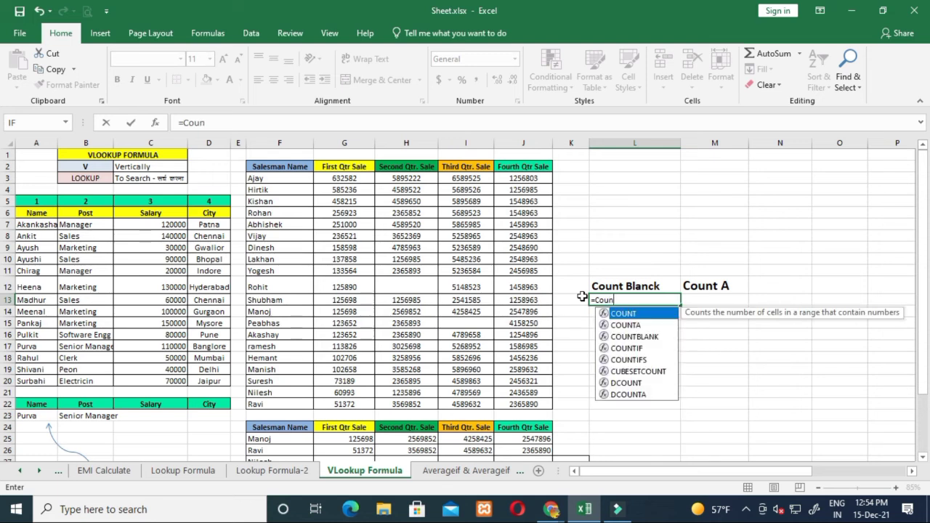
type("tblanck")
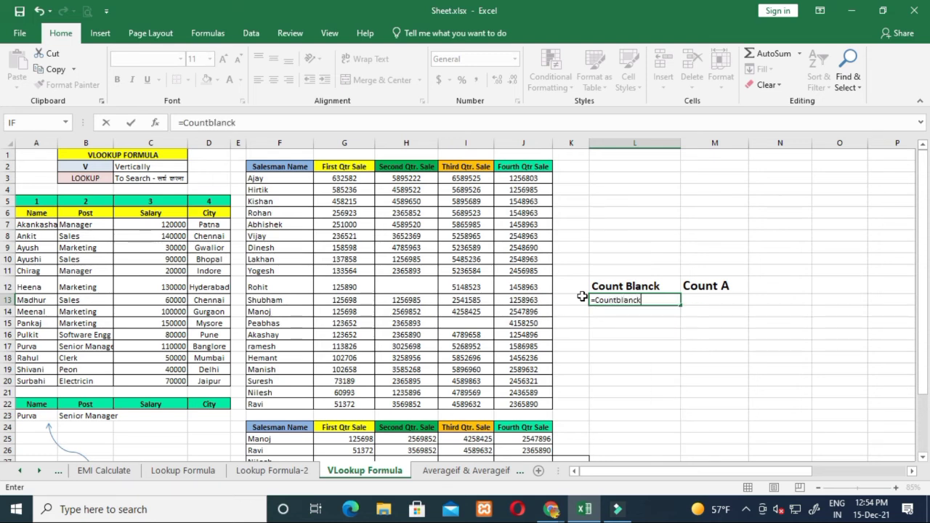
key("BackSpace")
key("BackSpace")
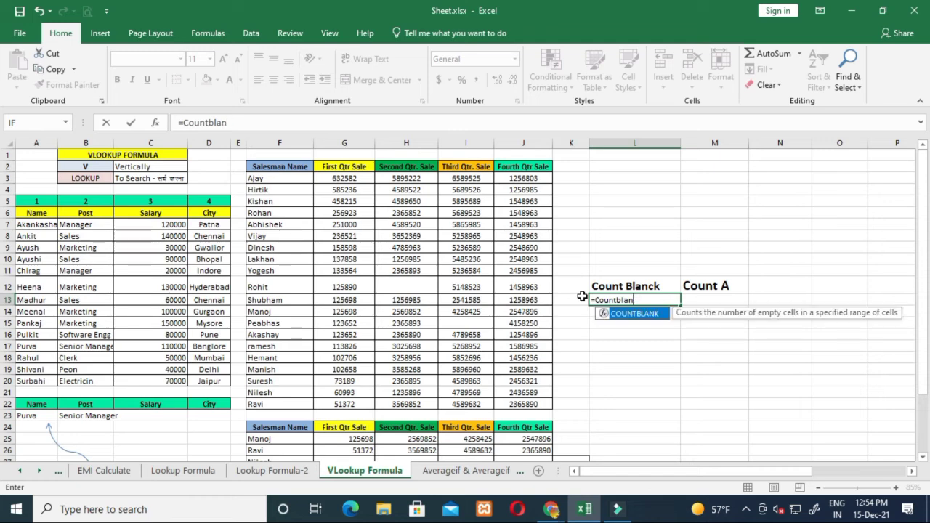
type("k(")
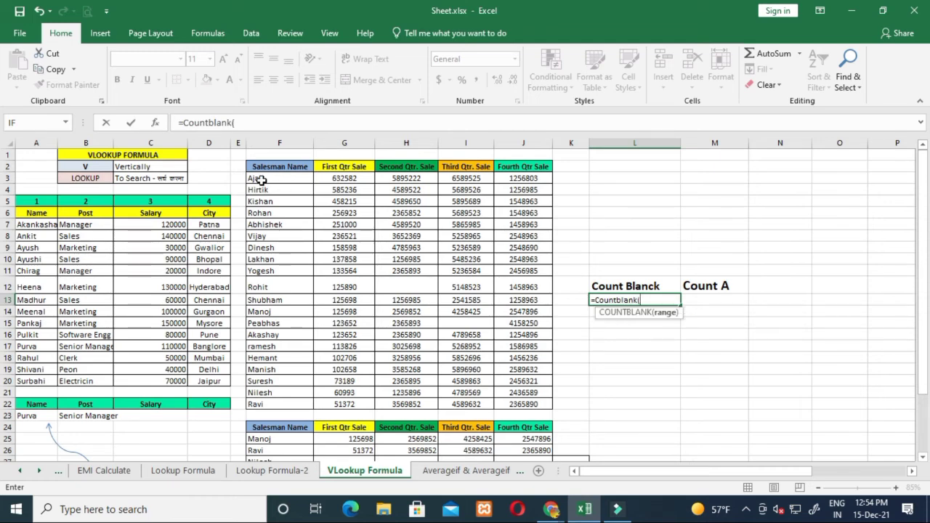
left_click_drag(261, 179, 522, 402)
type(")")
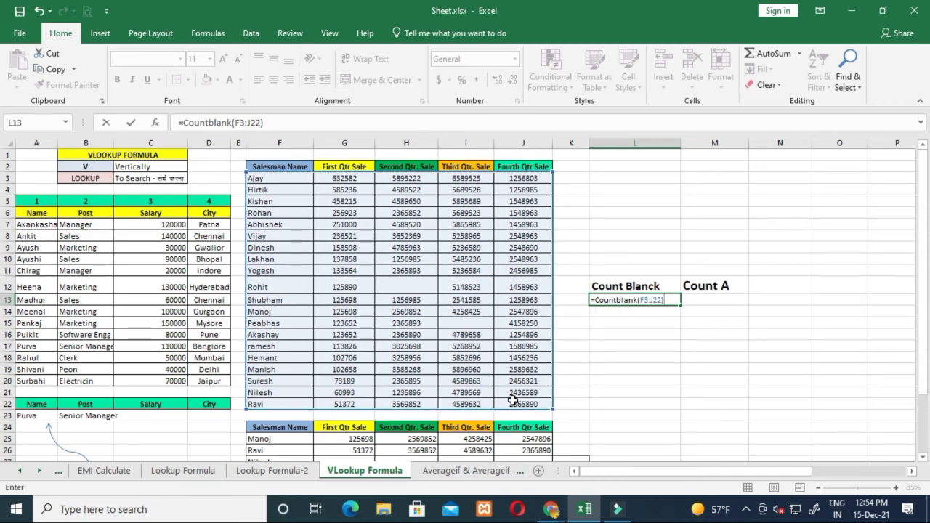
key("Return")
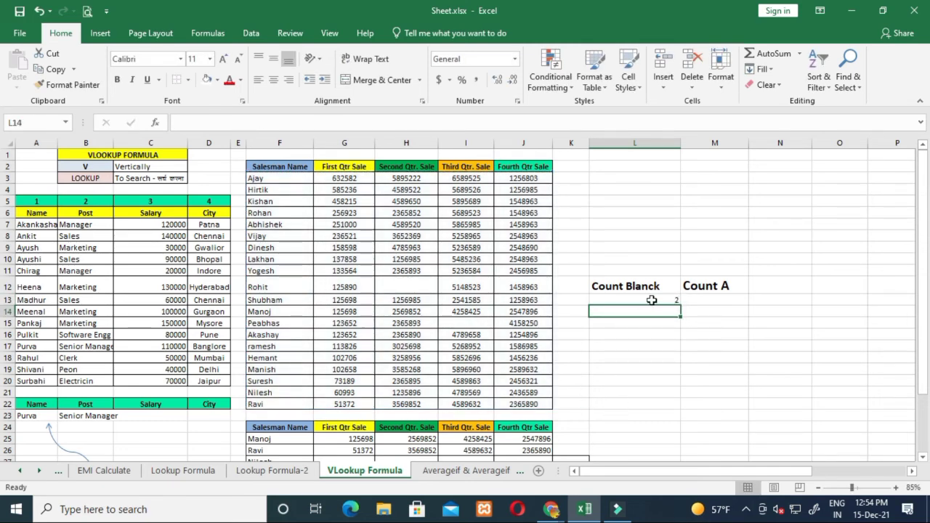
left_click(403, 285)
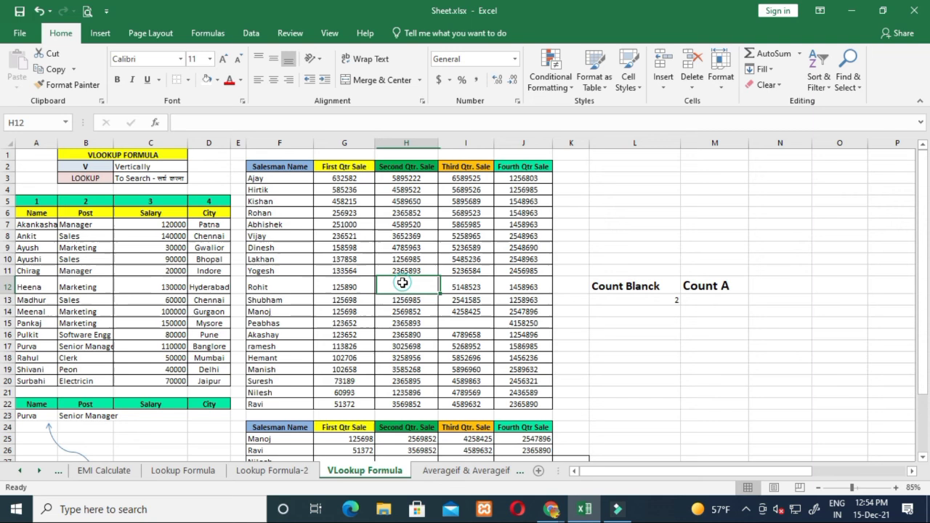
Check the blank third-quarter cell I15, and enter a COUNTA formula over the salesman table F2:J22 in M13.
left_click(465, 323)
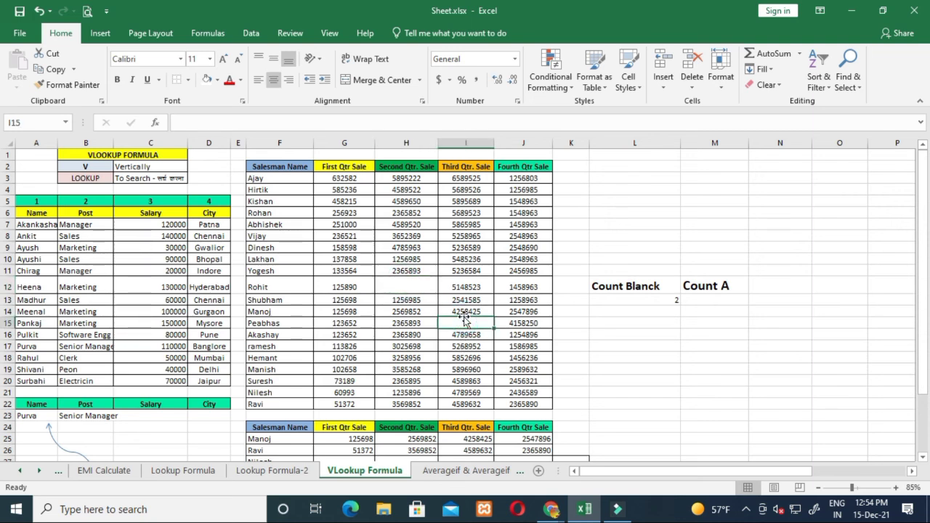
left_click(713, 301)
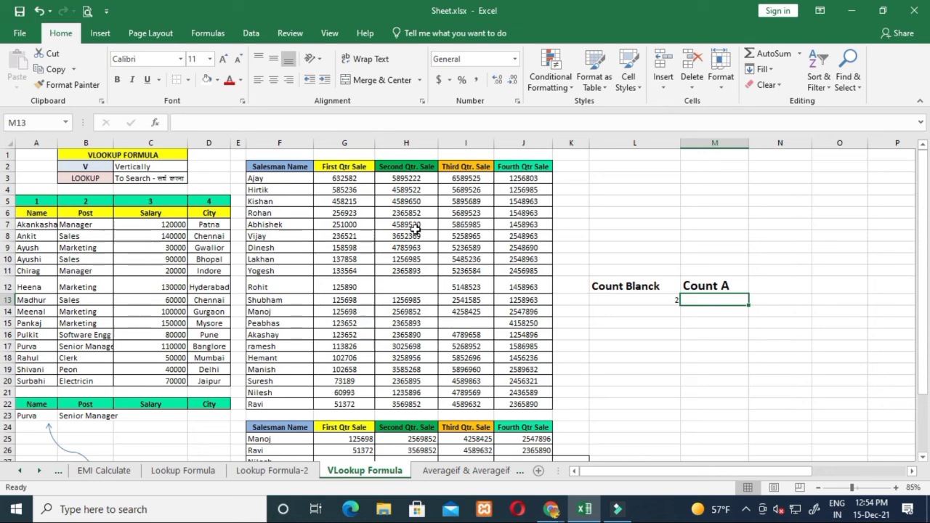
type("=")
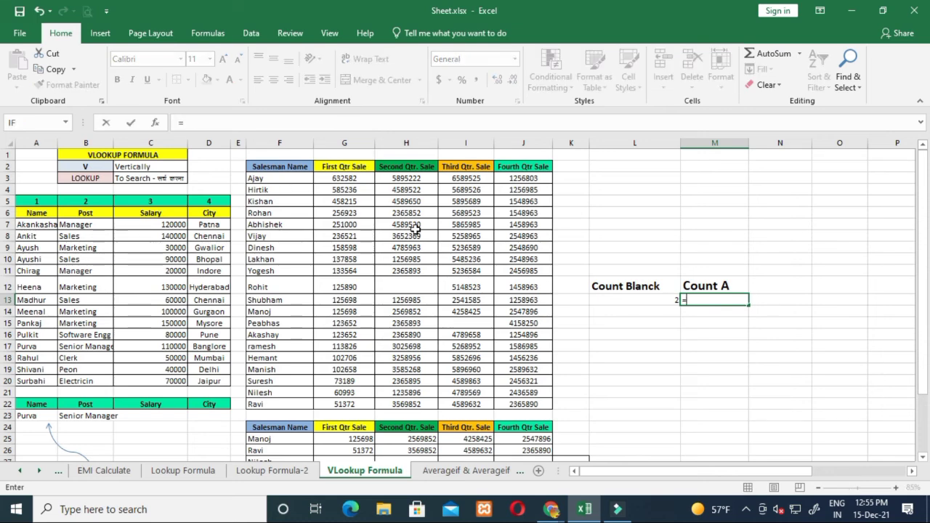
type("count")
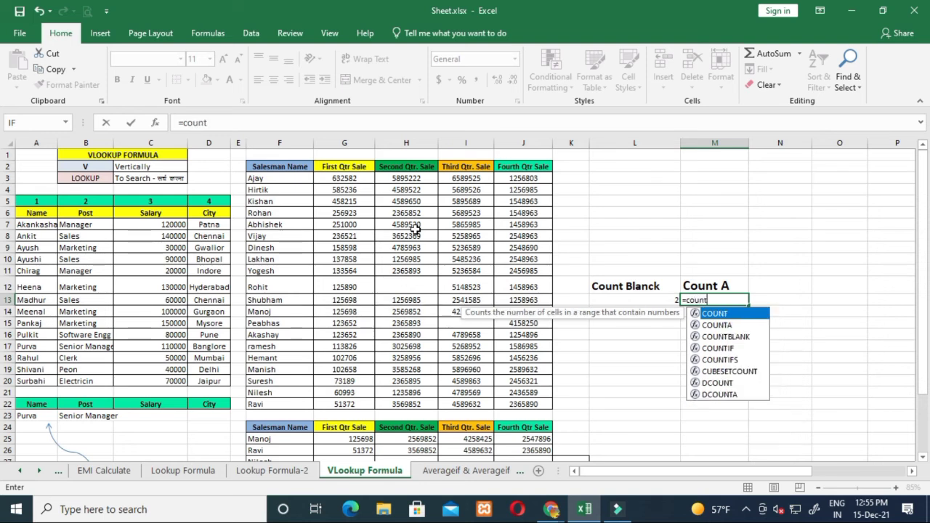
type("a")
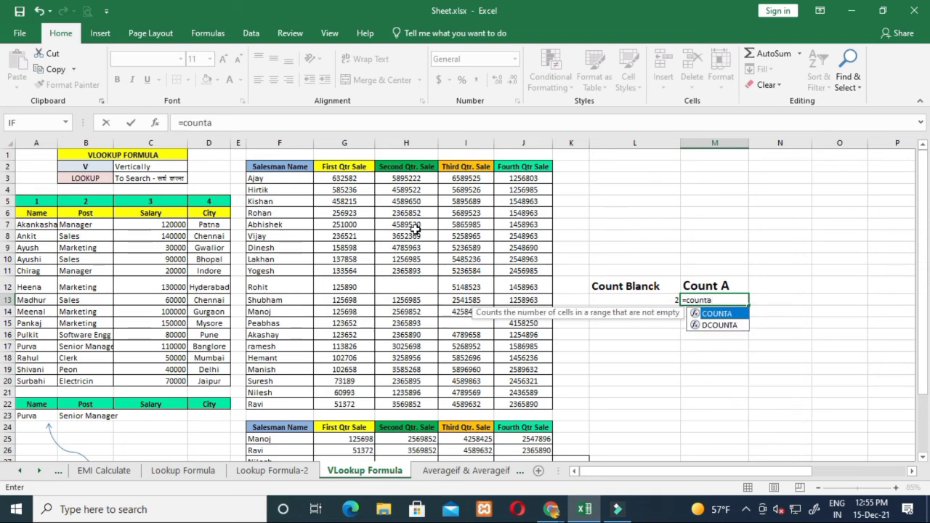
type("(")
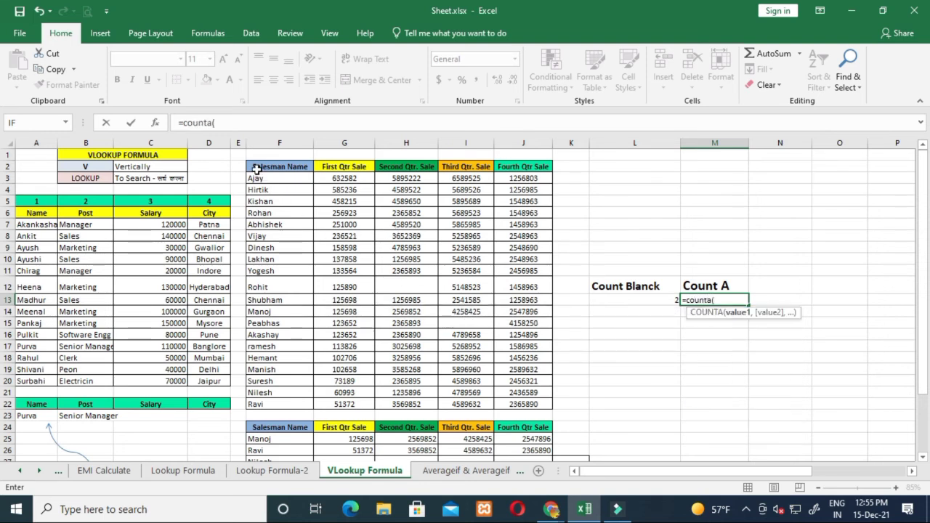
left_click_drag(256, 169, 518, 407)
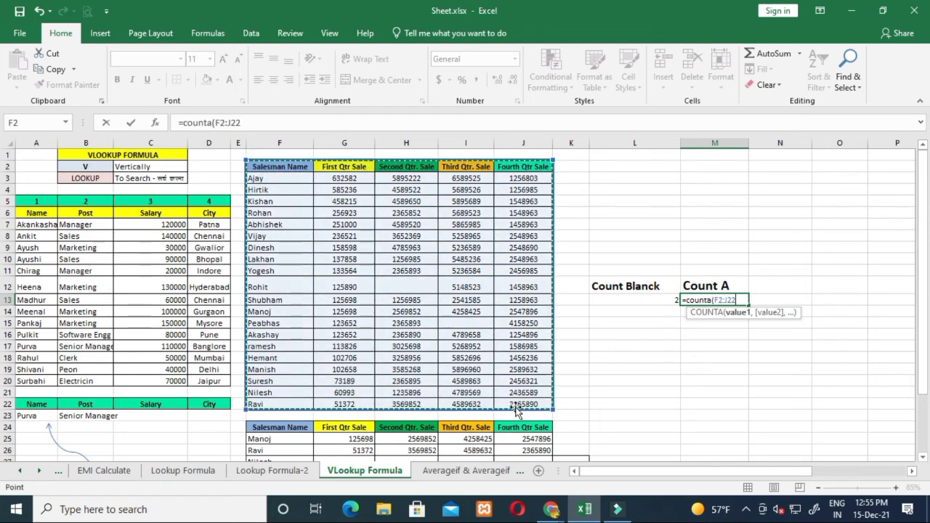
type(")")
key("Return")
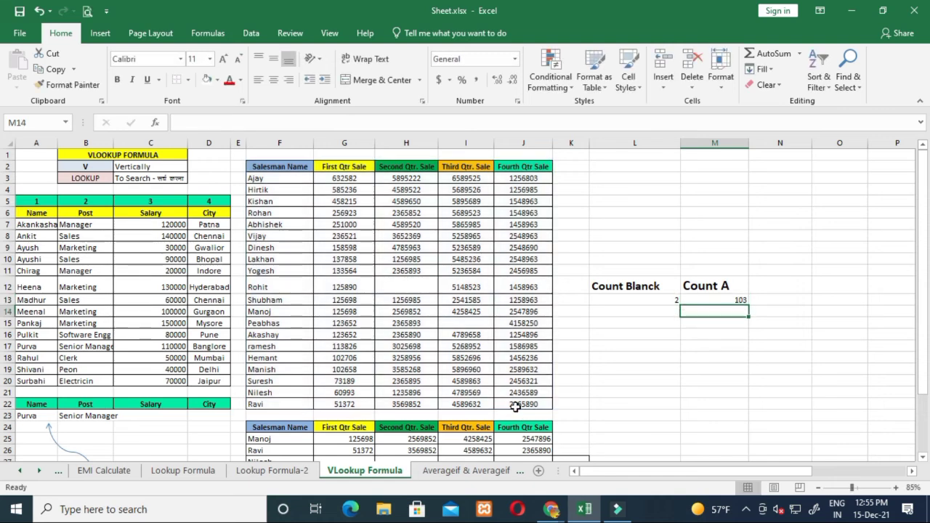